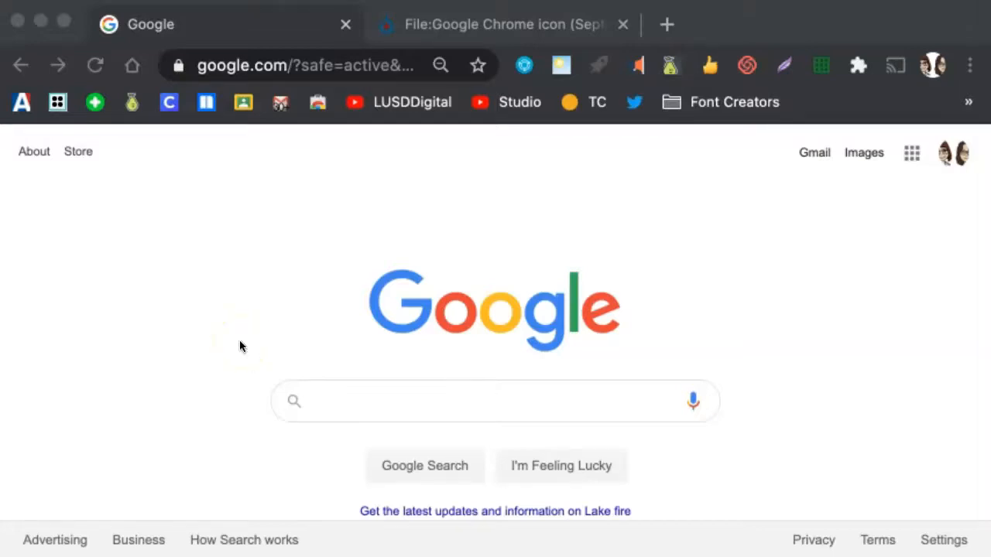
- Navigate the browser to the loom.com homepage
click(503, 26)
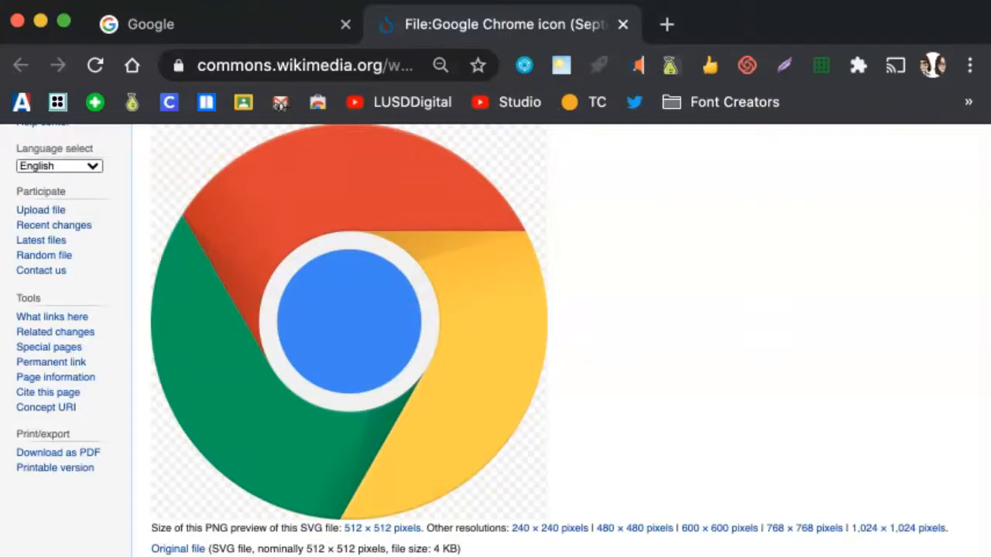
key(super+1)
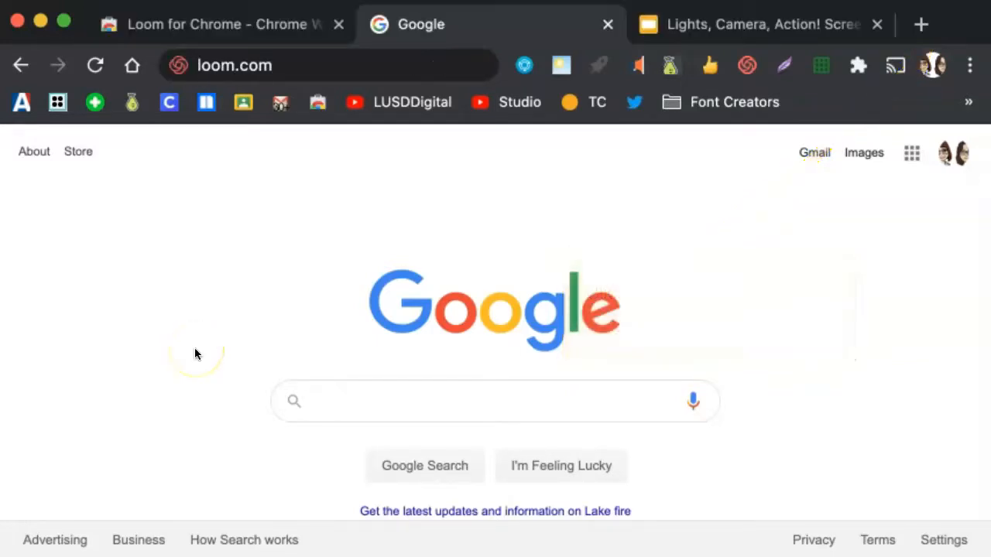
click(320, 62)
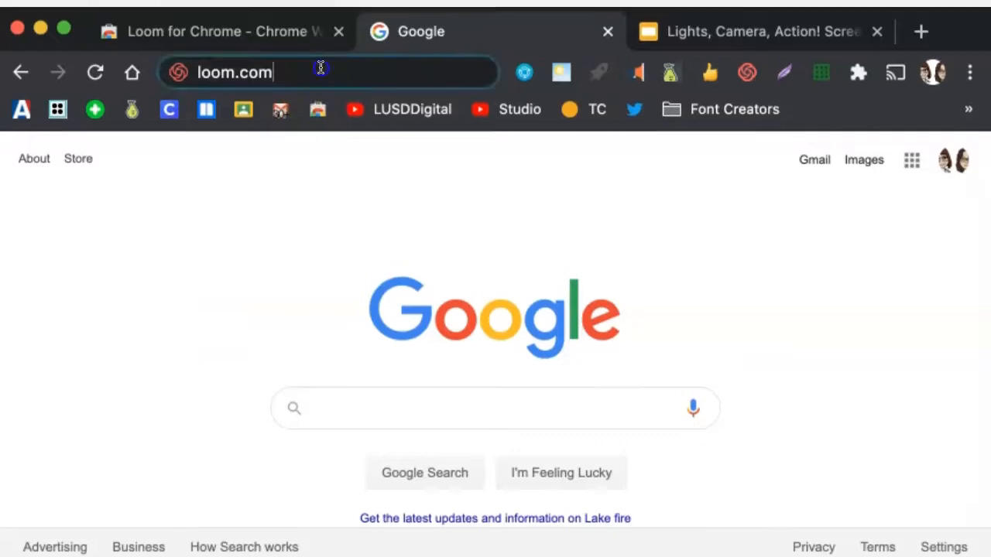
key(Return)
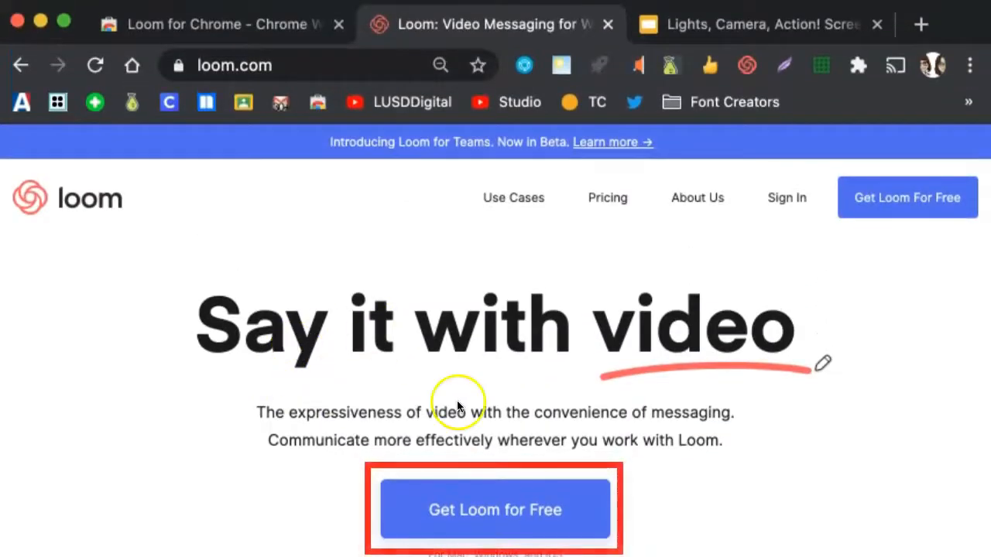
- Start the free Loom signup and choose to sign up with Google
click(445, 515)
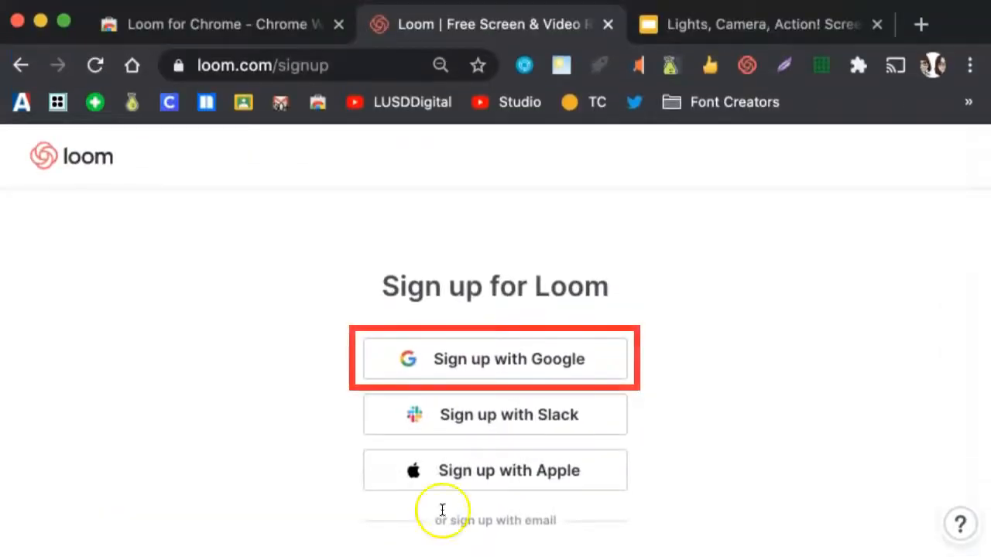
click(476, 358)
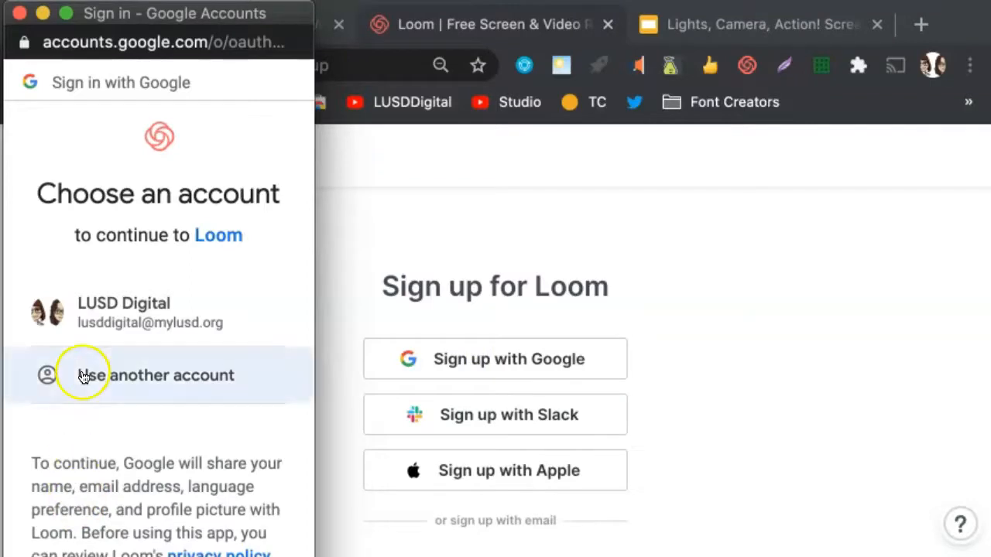
- Pick the Google account in the chooser to complete signup
click(111, 326)
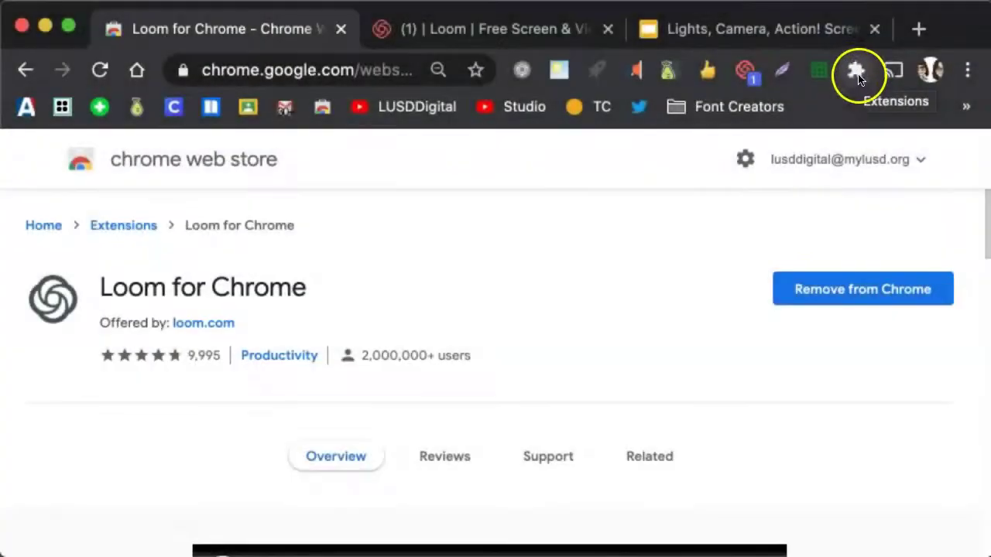
- Pin the Loom for Chrome extension from the Extensions menu so it stays visible
click(855, 70)
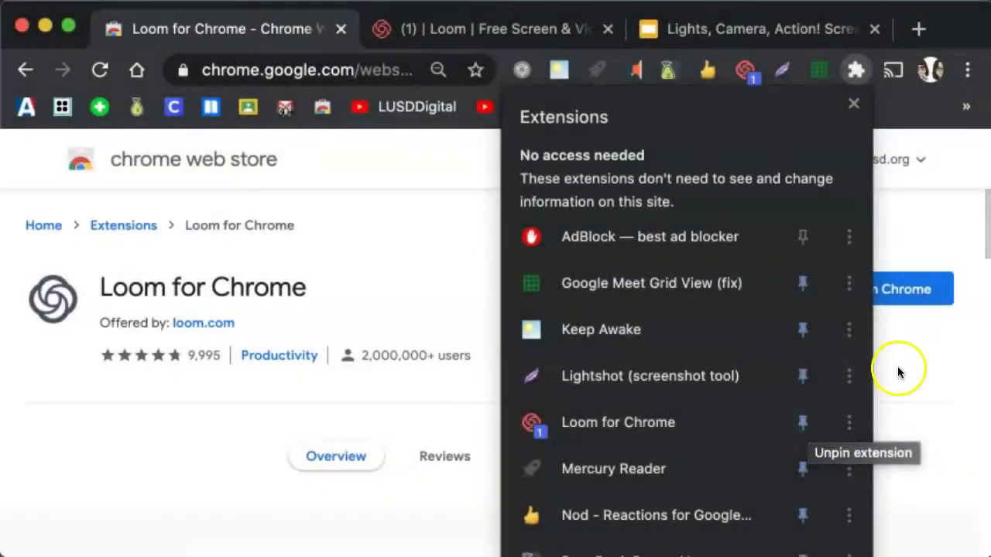
click(897, 367)
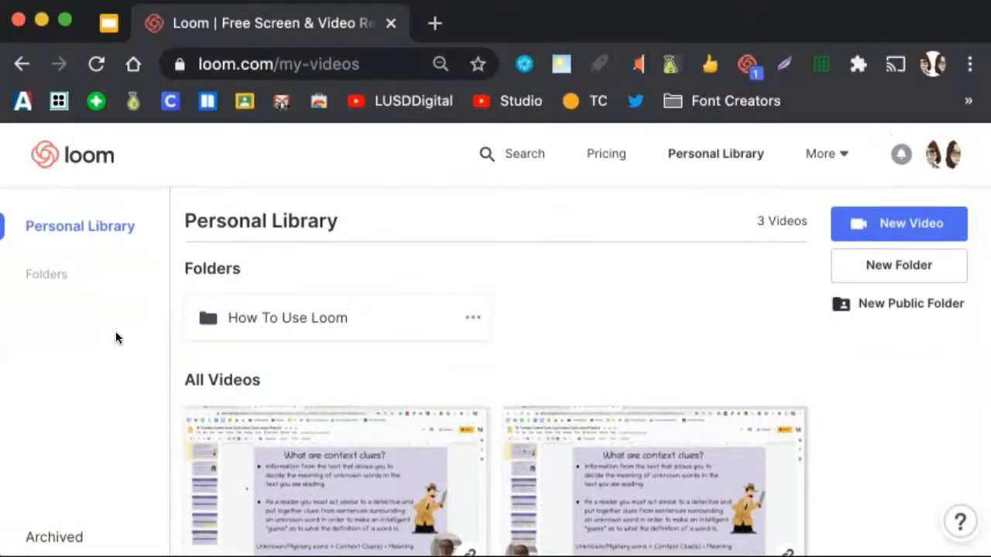
- Switch to the Google Slides deck and bring up the Loom recorder popup
click(108, 23)
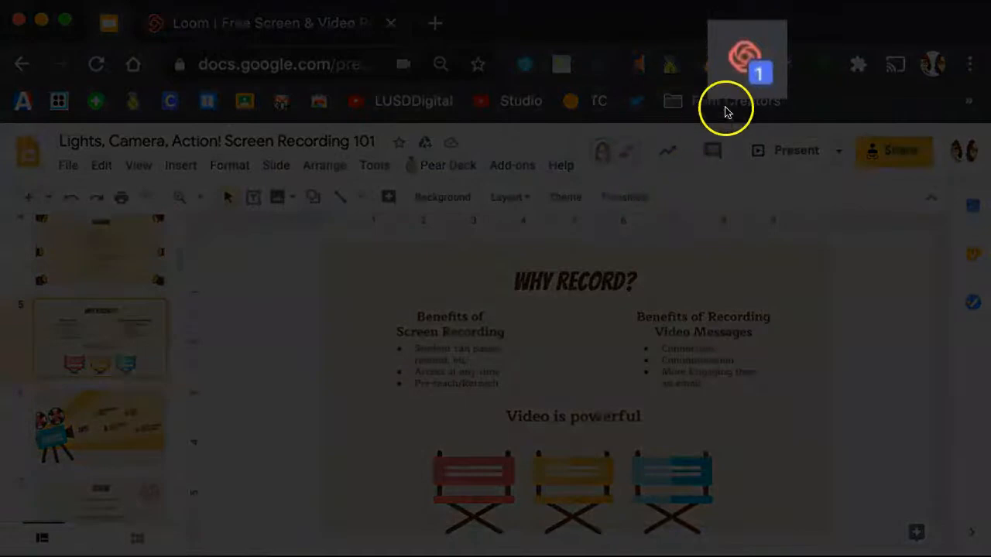
click(745, 58)
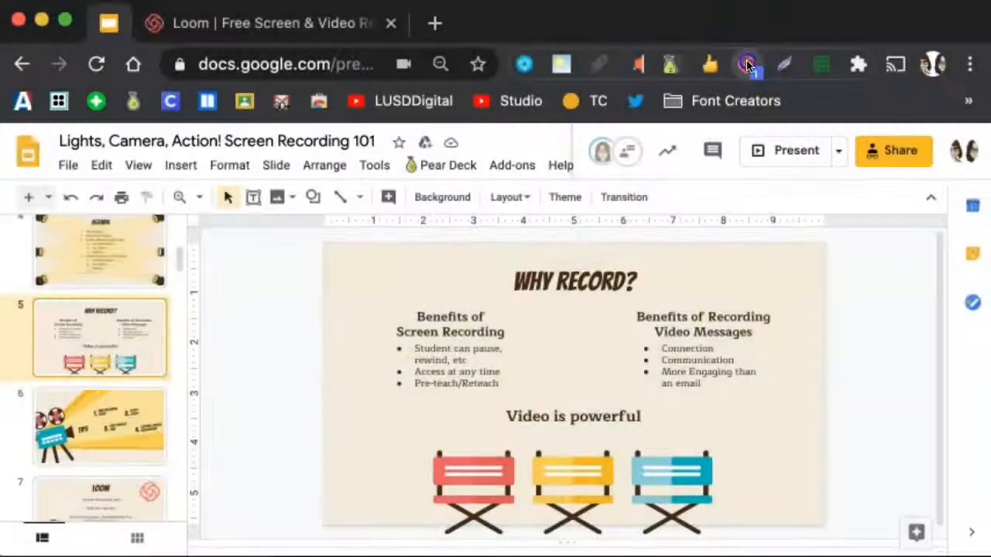
click(746, 62)
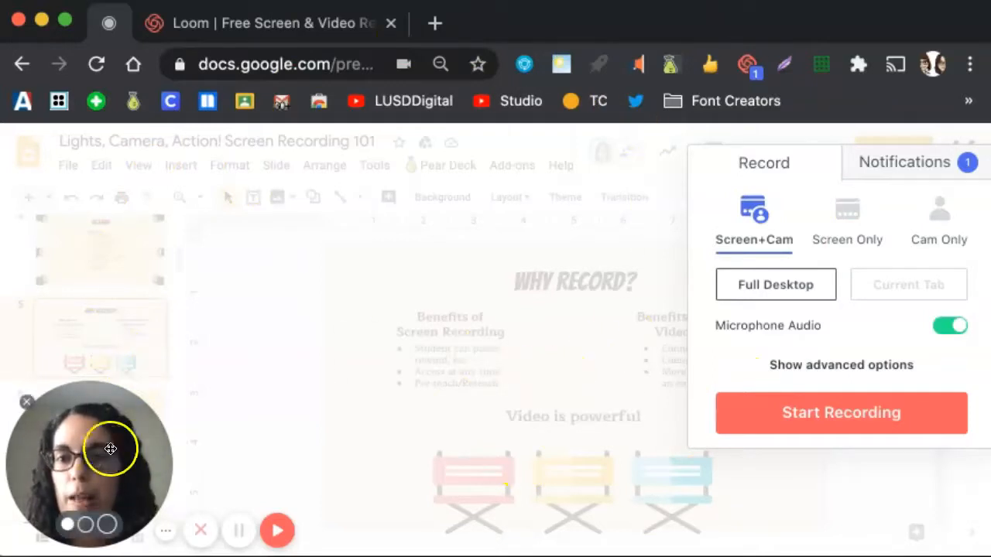
mouse_move(89, 463)
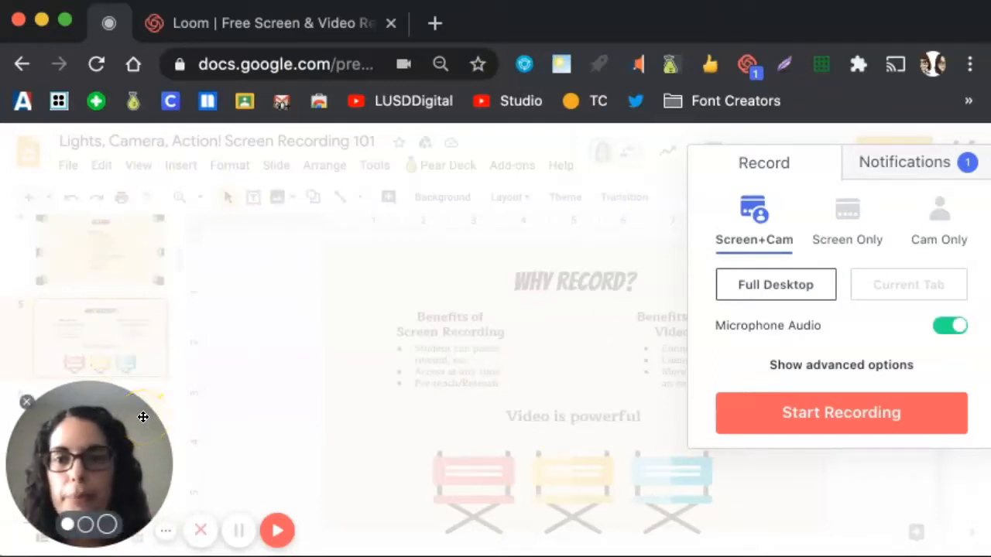
- Move the camera bubble to the top left and try its small, large and medium sizes
mouse_move(144, 417)
mouse_down()
mouse_move(138, 216)
mouse_move(504, 210)
mouse_move(503, 469)
mouse_move(72, 496)
mouse_up()
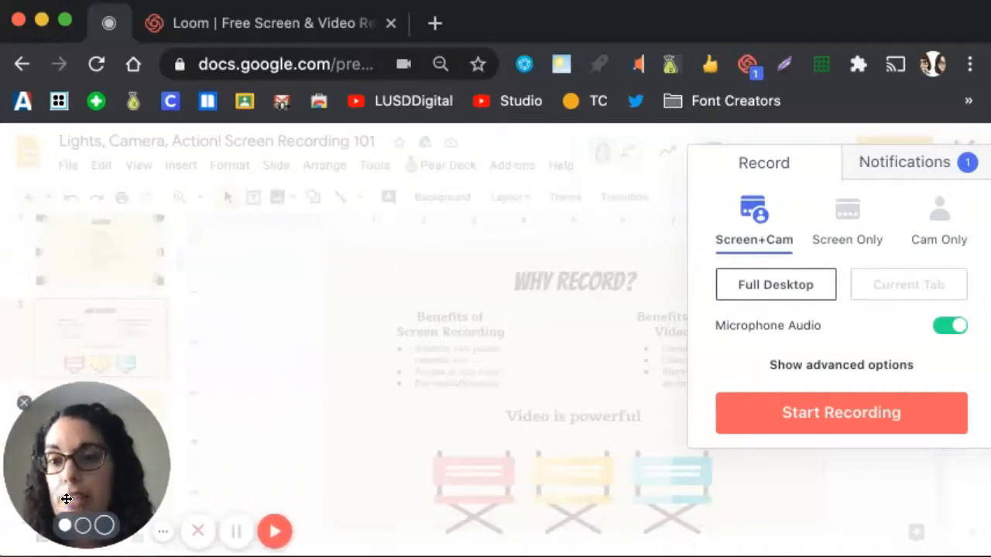
click(80, 525)
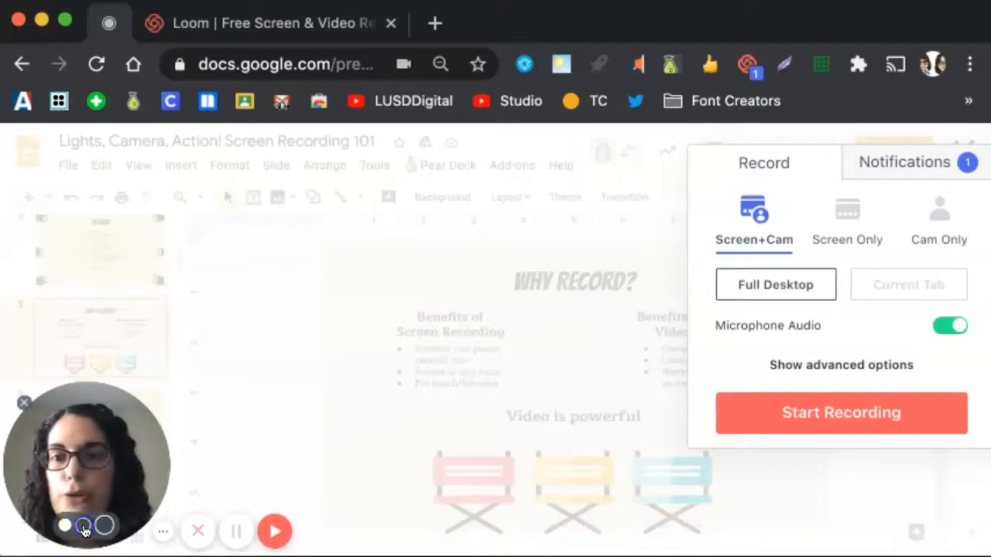
click(83, 524)
click(274, 526)
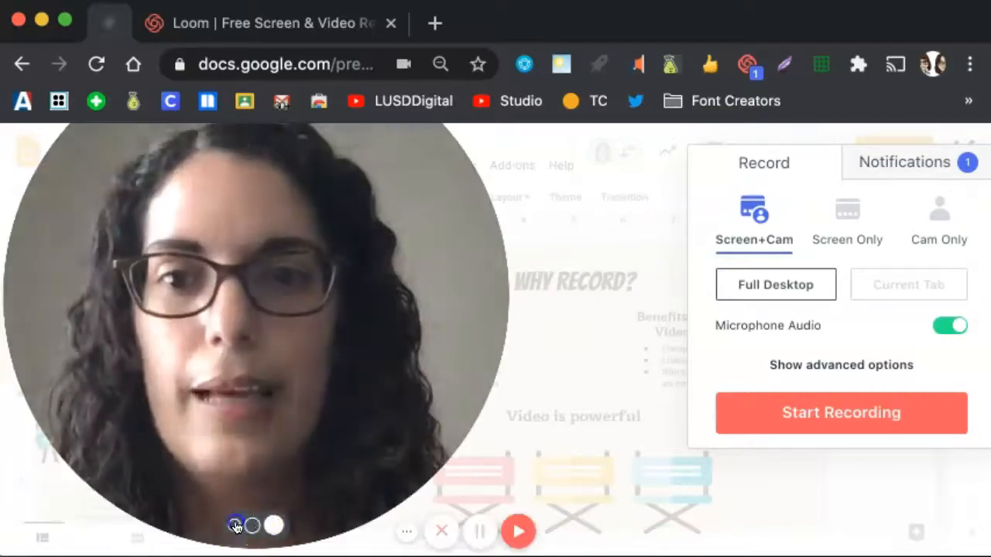
click(243, 526)
click(85, 524)
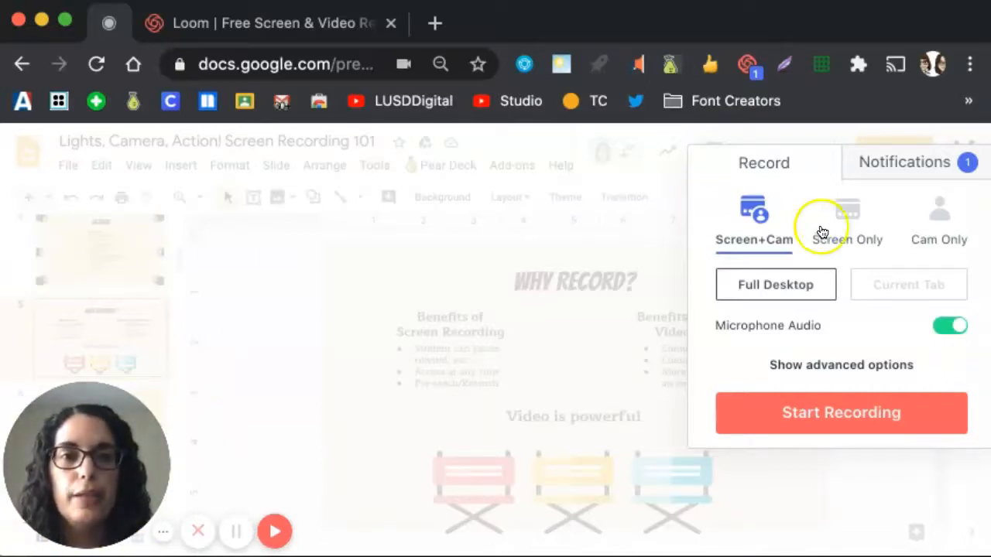
- Switch the recorder to Screen Only so the webcam is replaced by the avatar
click(848, 221)
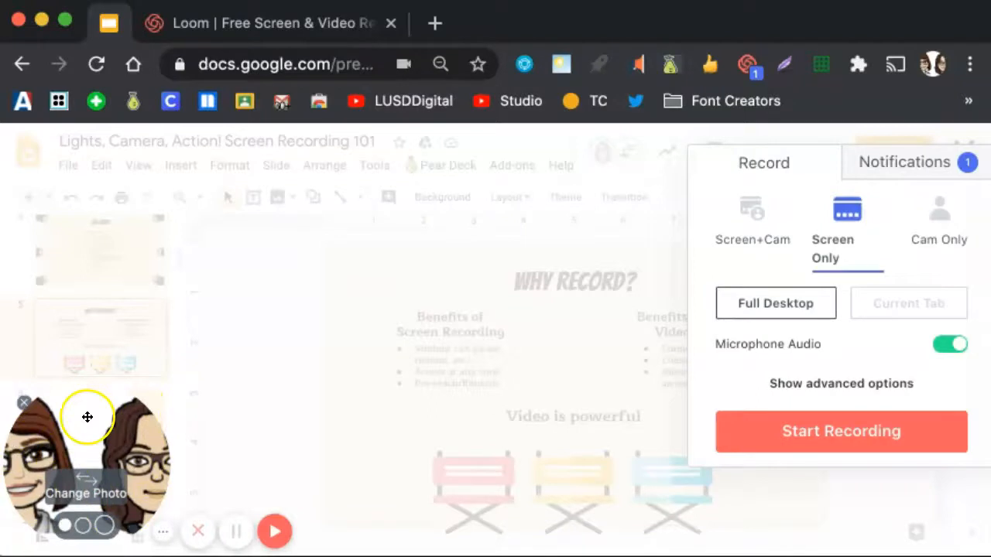
- Review the Change Photo options, then remove the avatar bubble from the screen
click(85, 494)
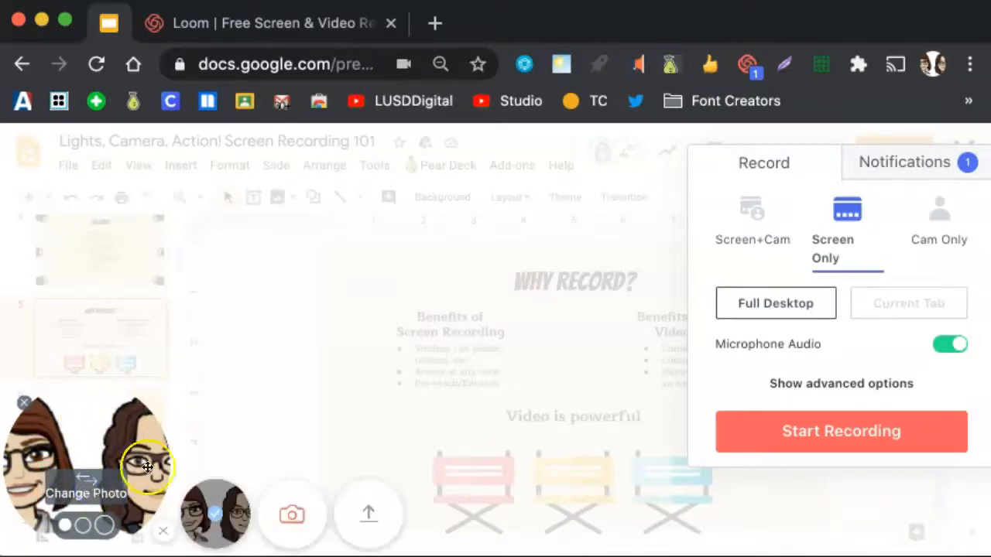
click(309, 504)
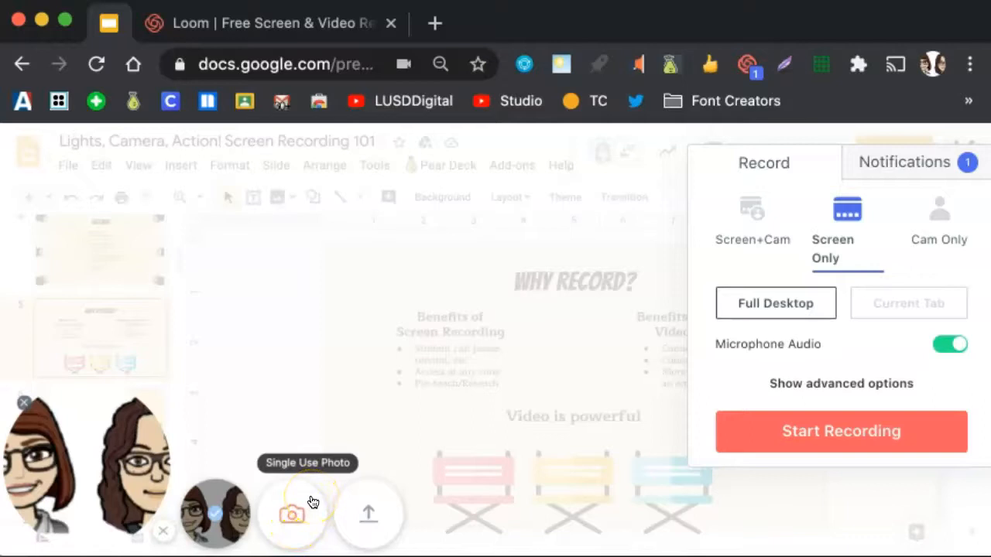
click(369, 514)
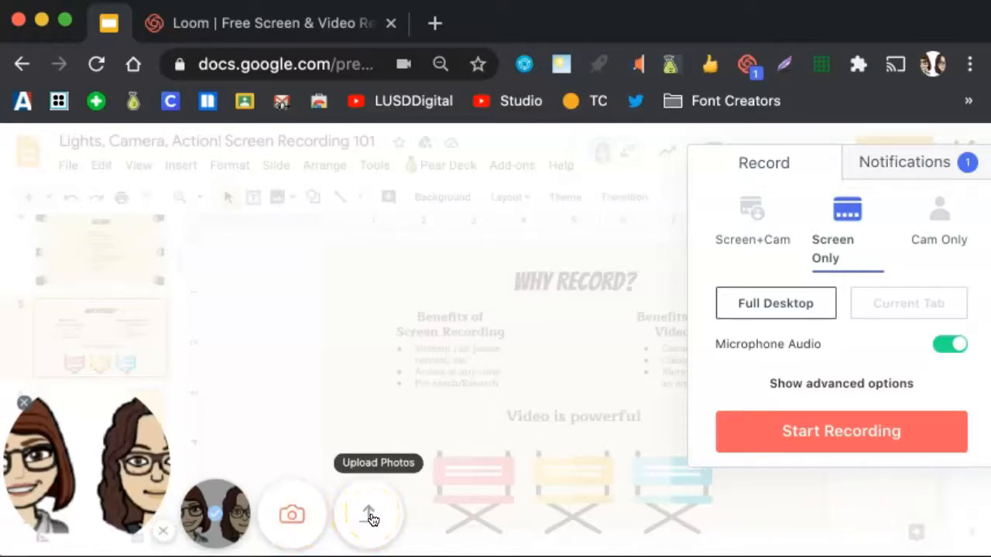
click(26, 406)
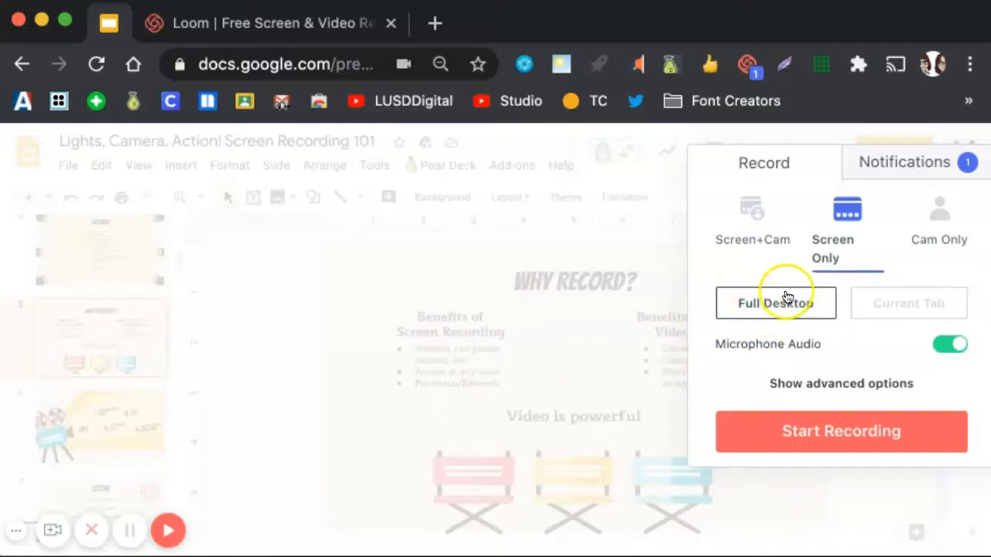
- Set capture to Current Tab, start recording and move to the TIPS slide
click(892, 302)
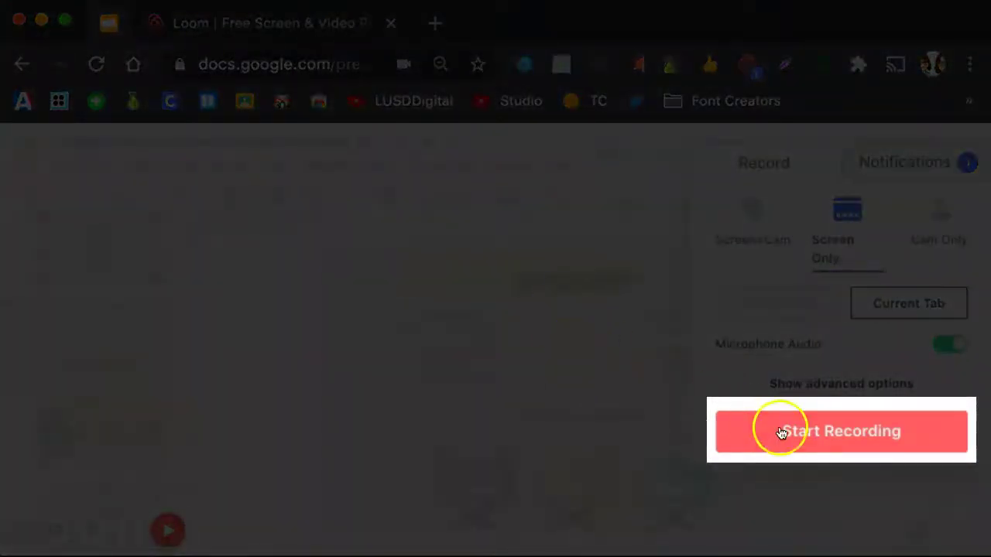
click(782, 434)
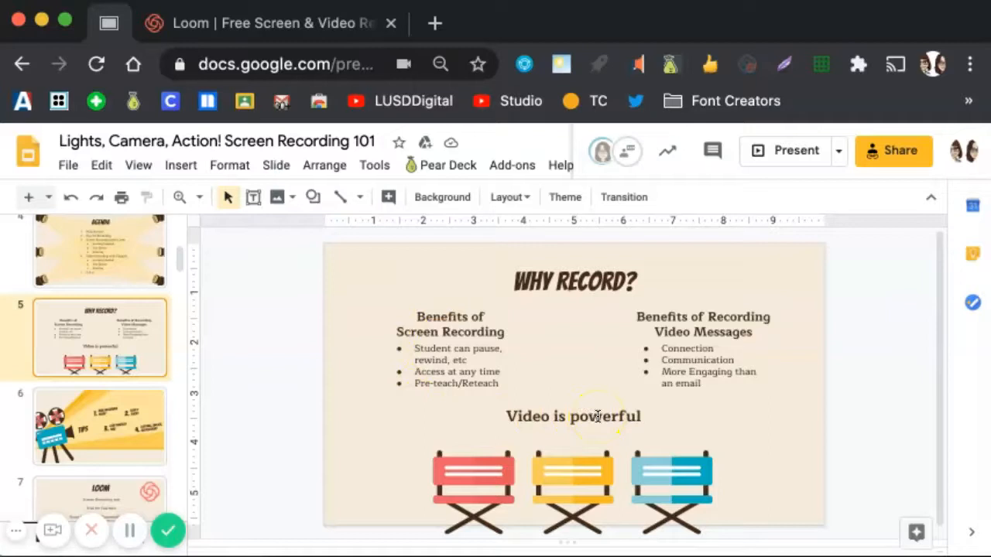
click(126, 431)
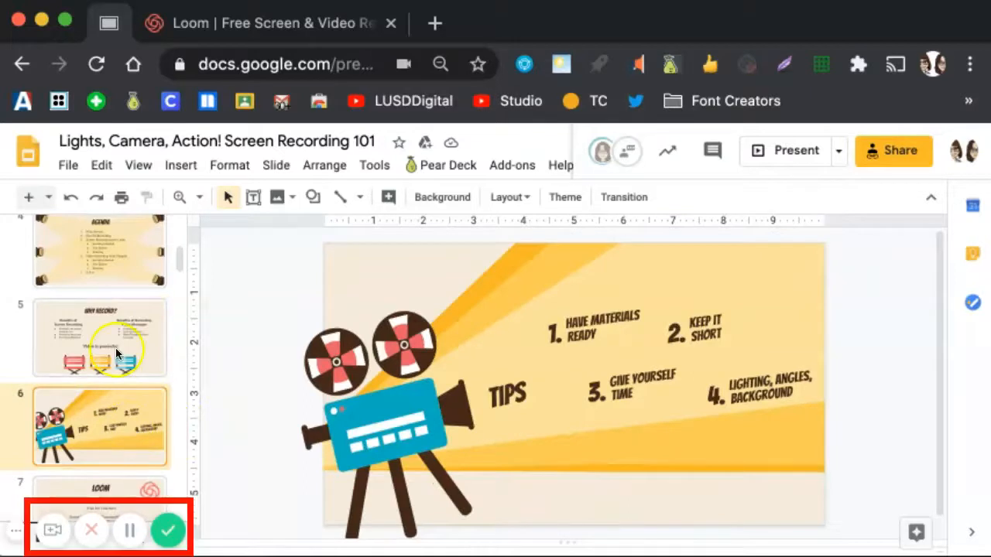
- Pause the recording, resume it, then finish with the green checkmark
click(128, 532)
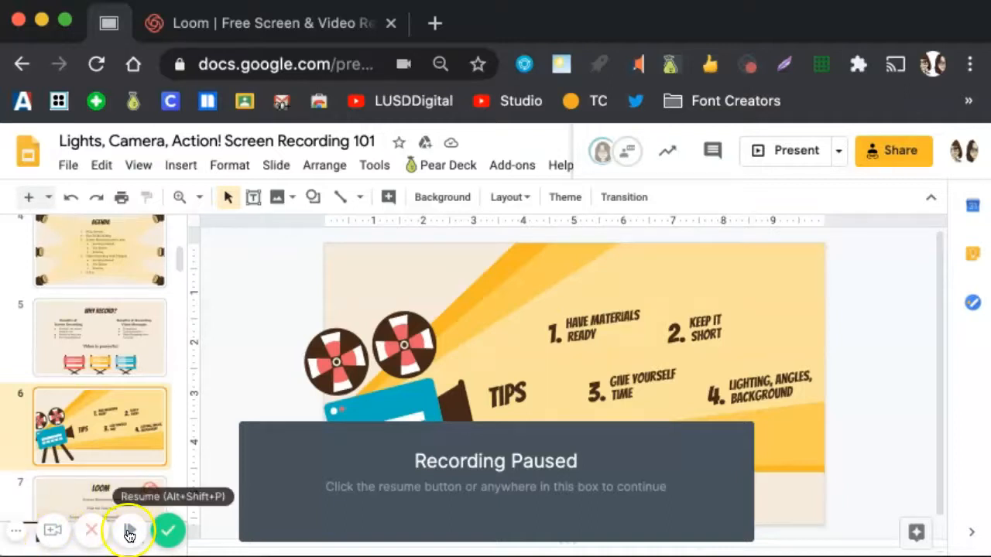
click(129, 532)
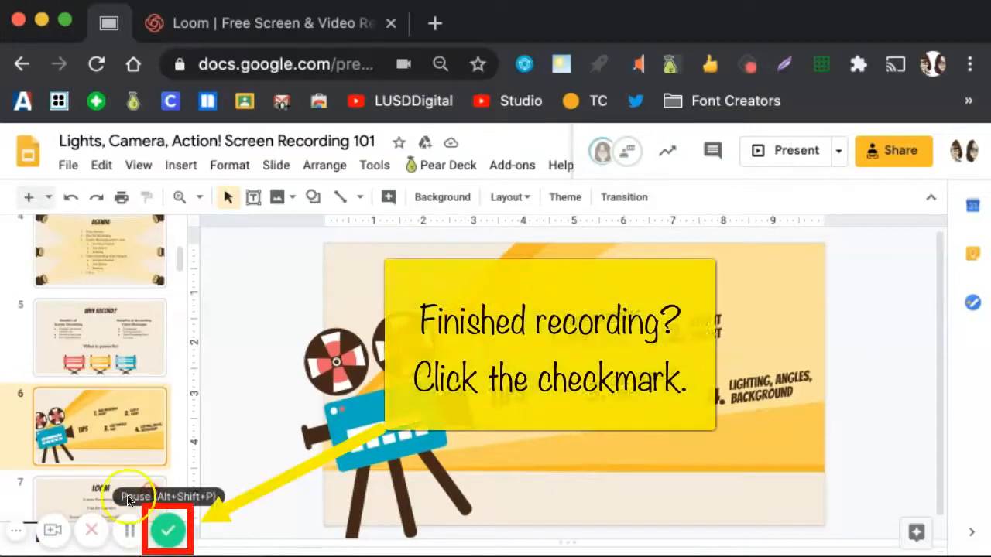
click(165, 529)
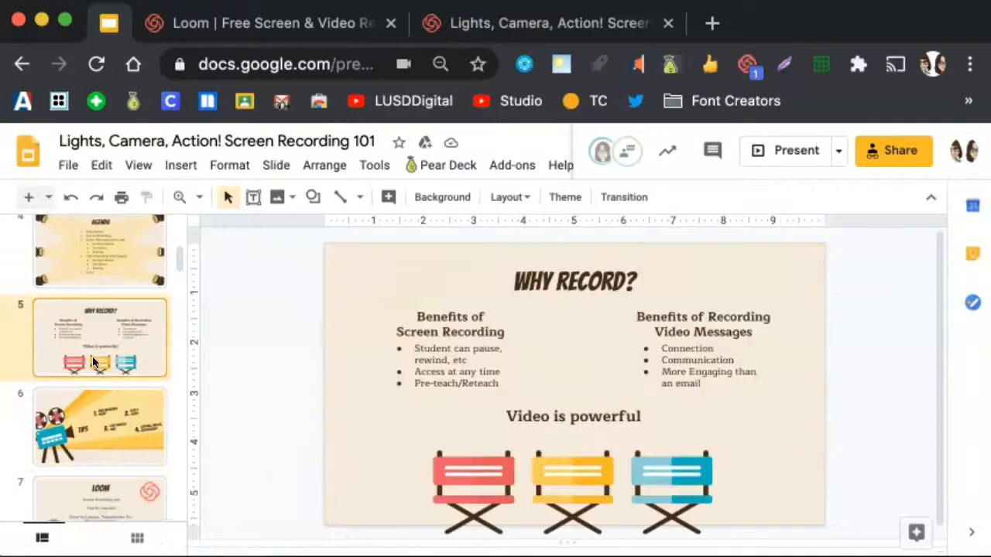
- Reopen the recorder and start a new Full Desktop recording
click(748, 68)
click(782, 310)
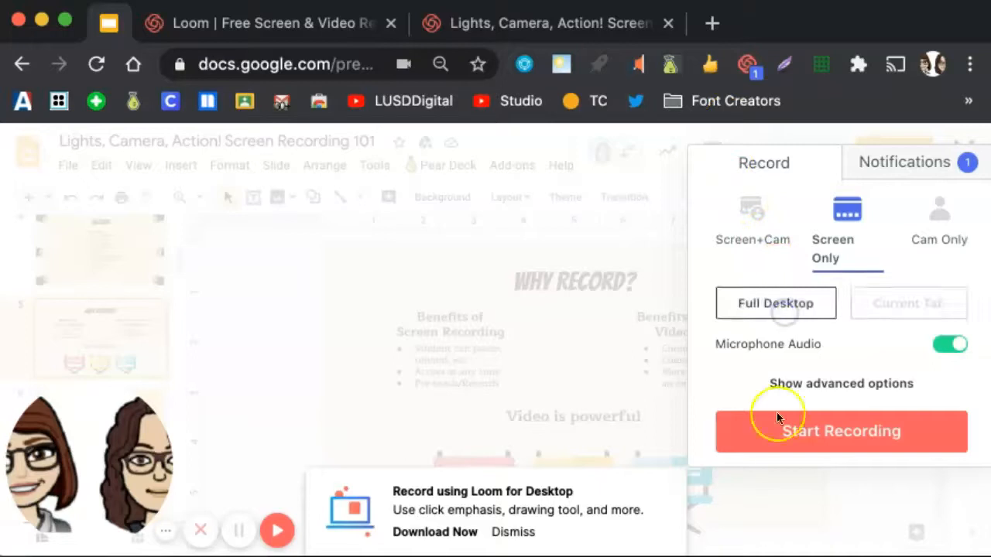
click(776, 418)
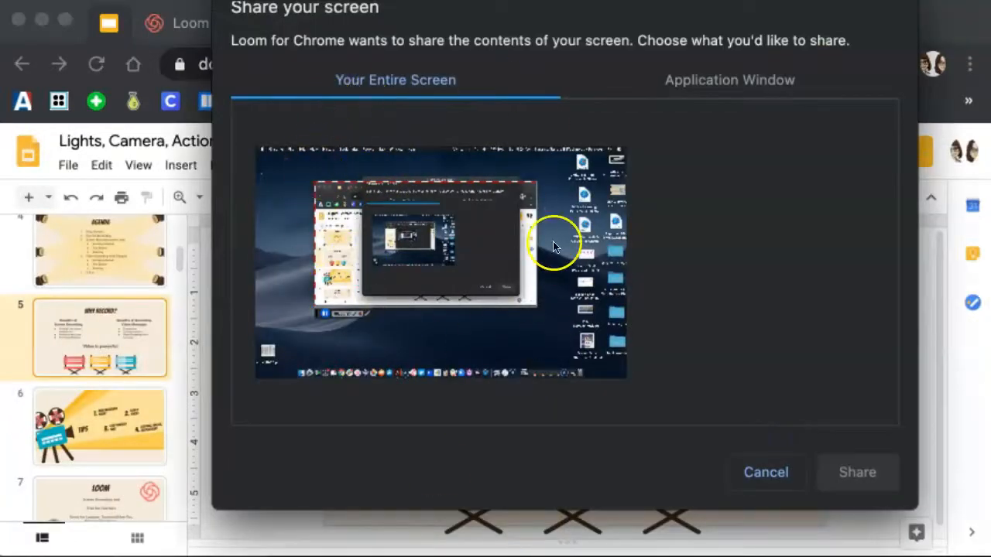
- Share only the Chrome application window showing the slides and begin recording
click(702, 73)
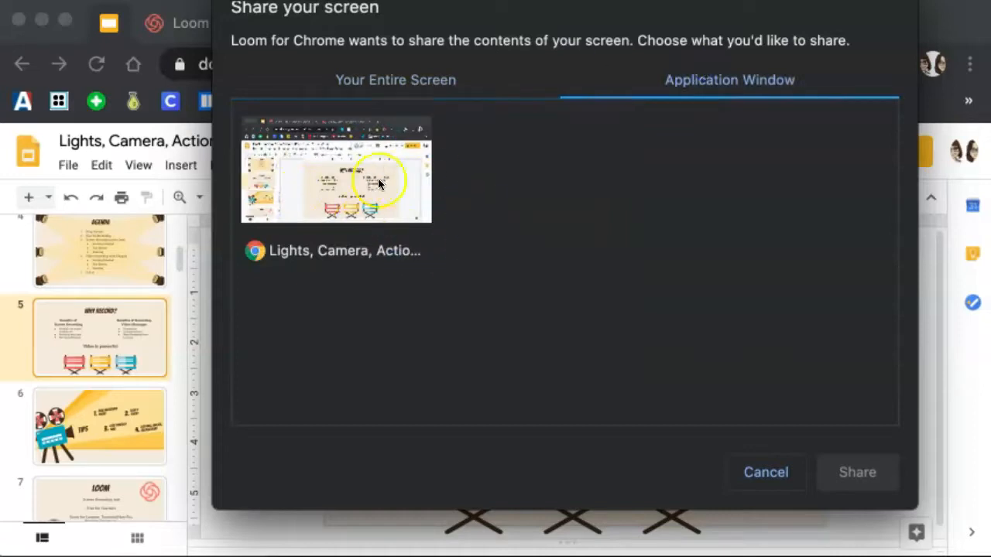
click(341, 176)
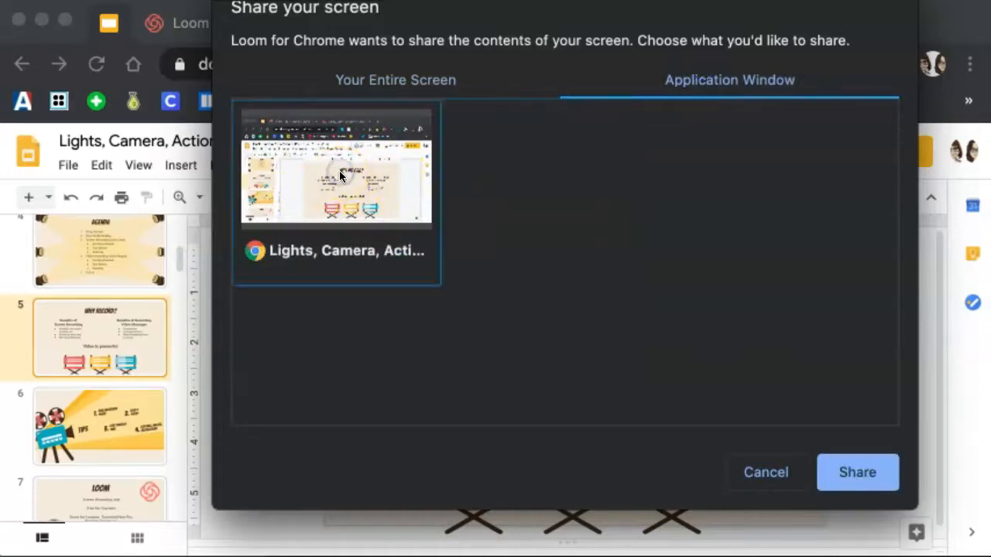
click(856, 473)
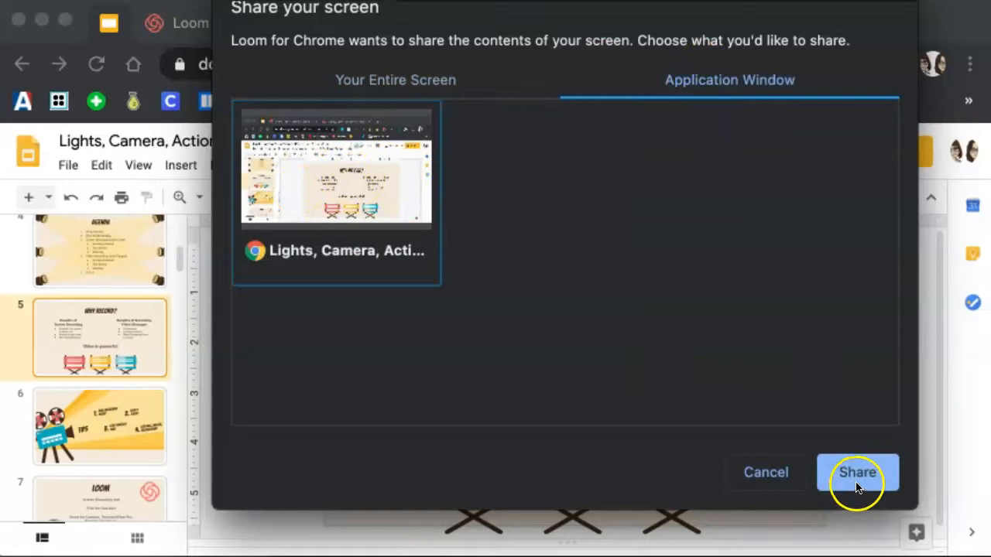
click(856, 483)
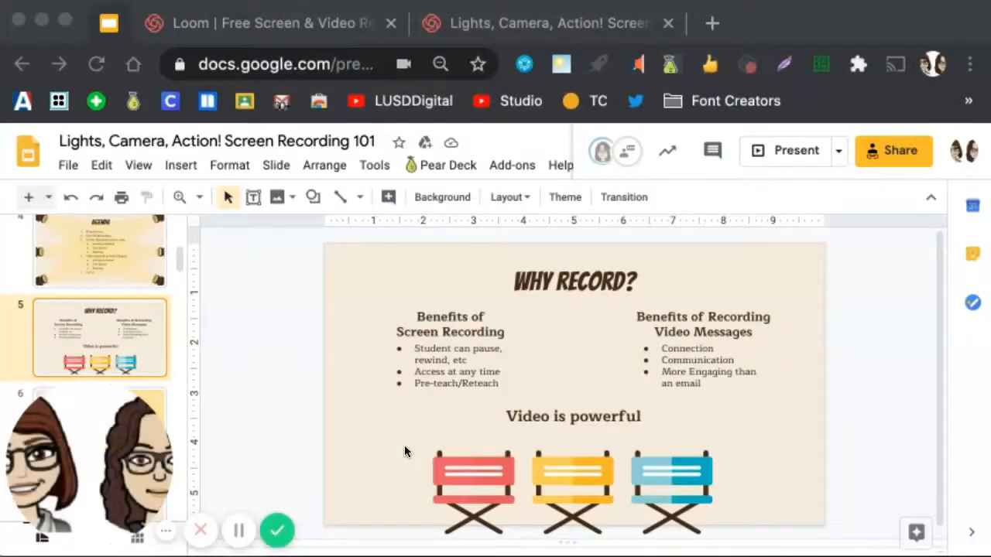
- End the short recording to land on the video's share page
click(200, 531)
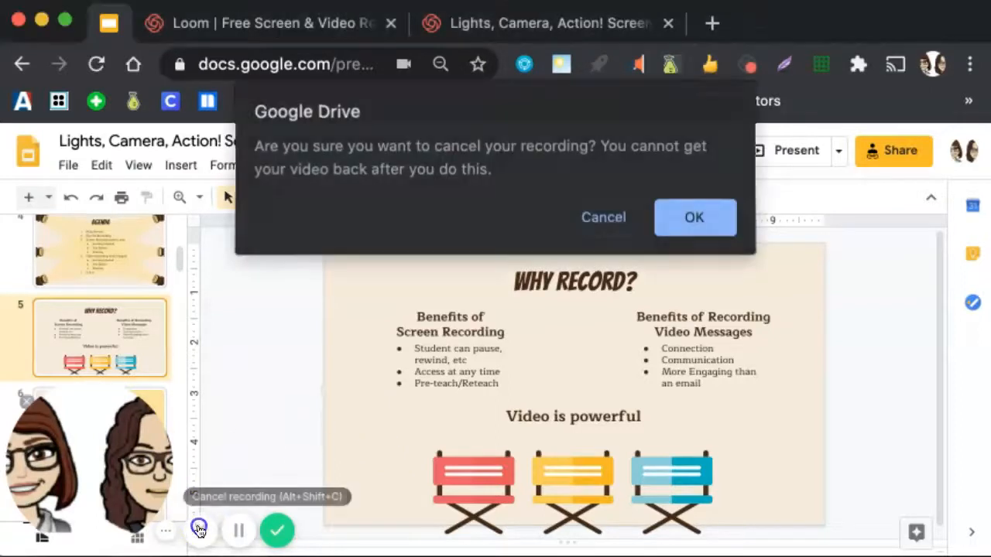
click(684, 235)
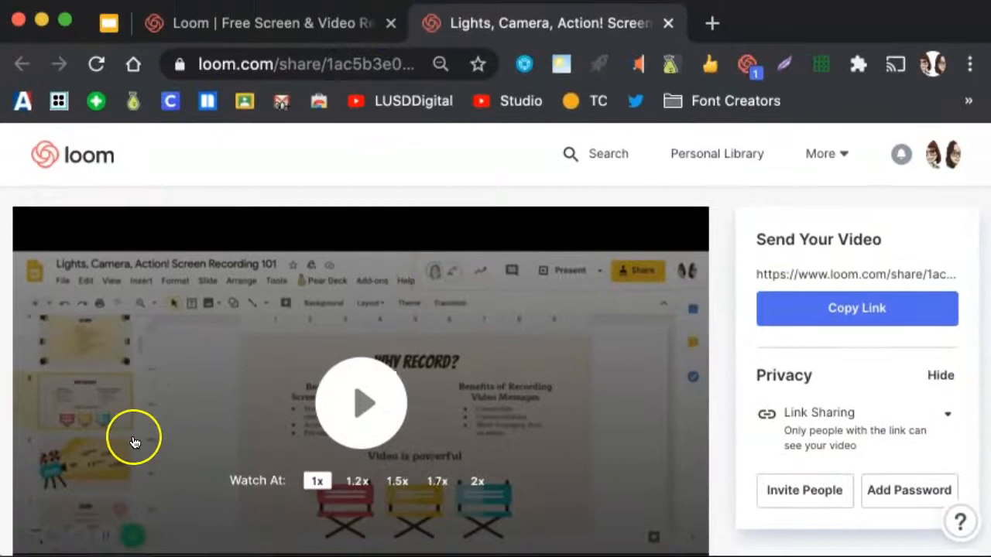
scroll(313, 348, down, 2)
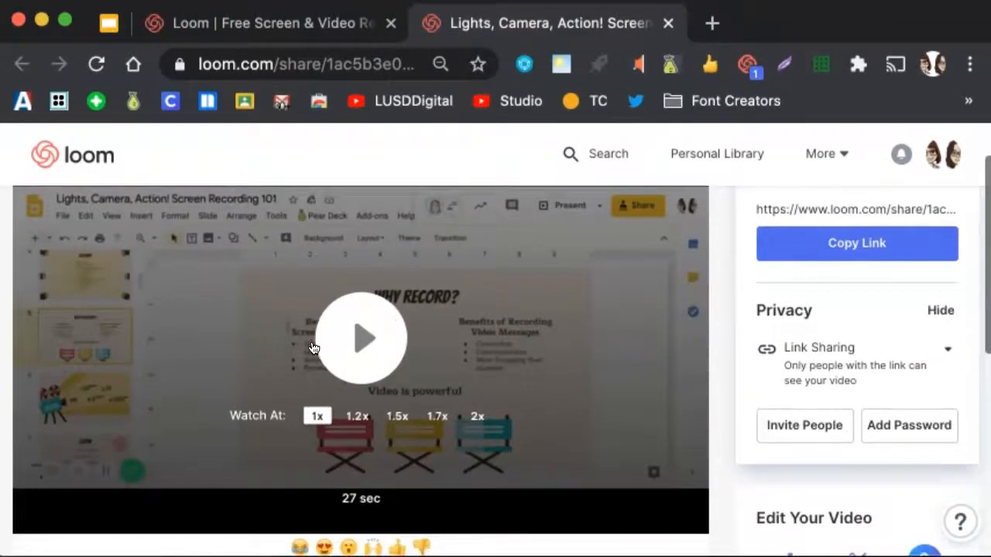
scroll(314, 348, down, 2)
scroll(314, 348, down, 1)
scroll(313, 344, down, 3)
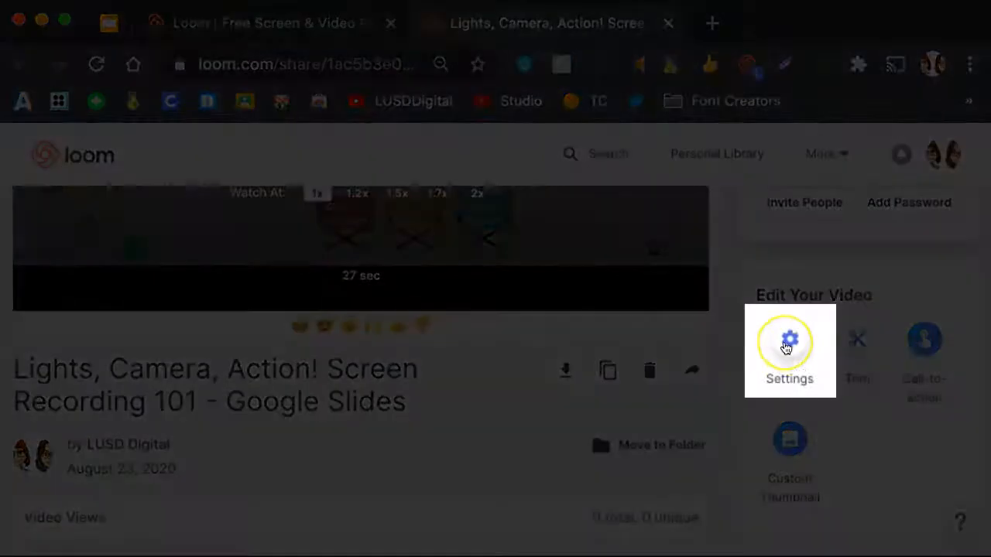
- In video Settings switch off Comments, Loom Branded Player, viewer downloads and viewer analytics, then save
click(785, 346)
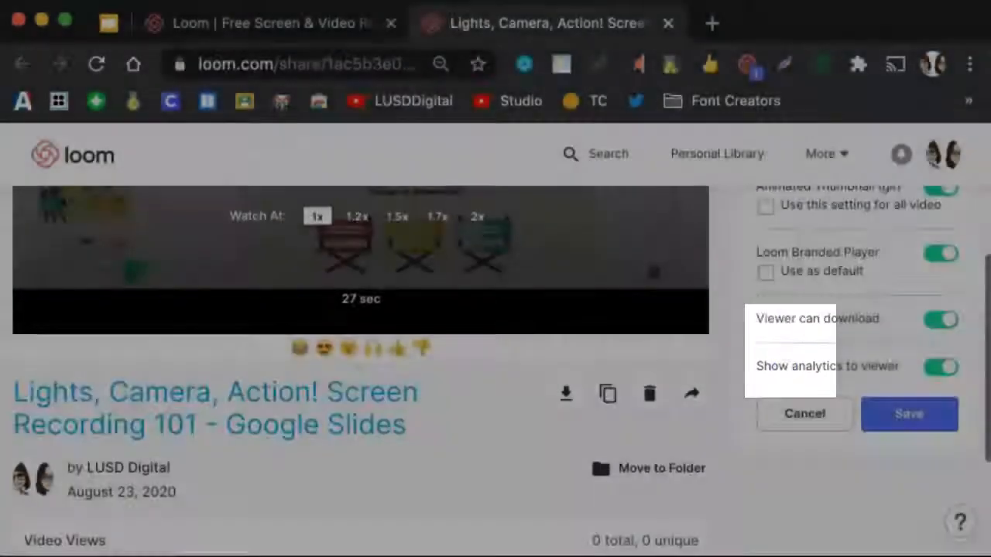
scroll(737, 312, up, 4)
scroll(736, 312, up, 3)
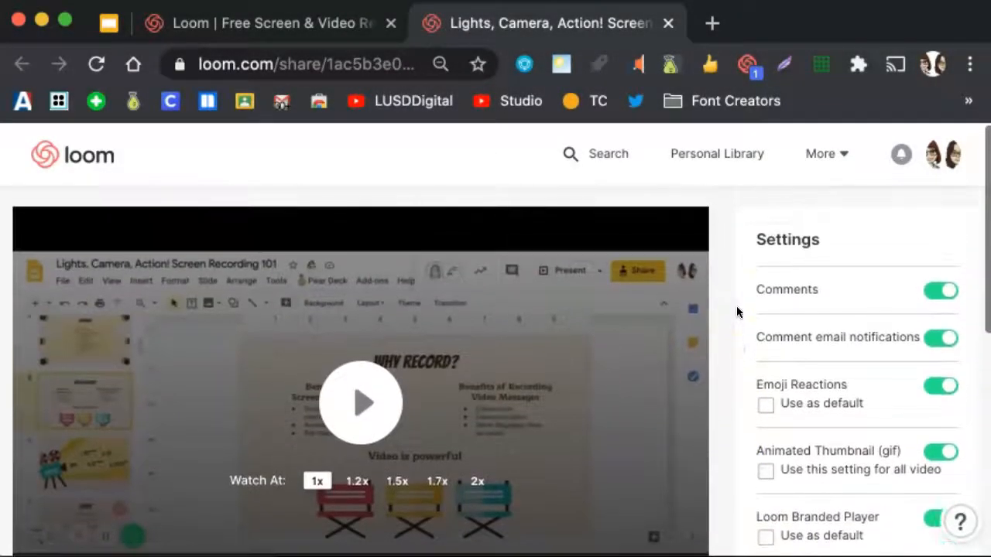
scroll(737, 312, down, 1)
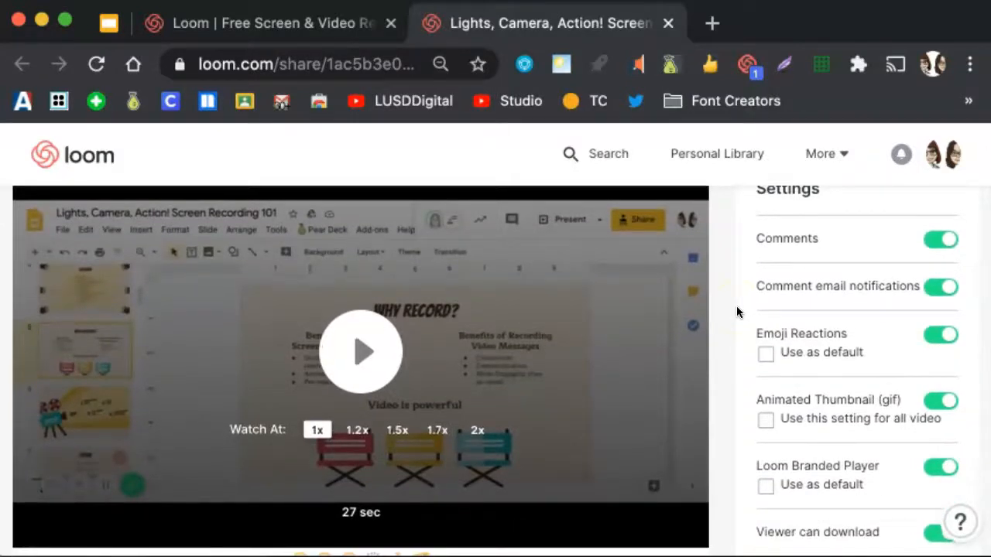
click(934, 245)
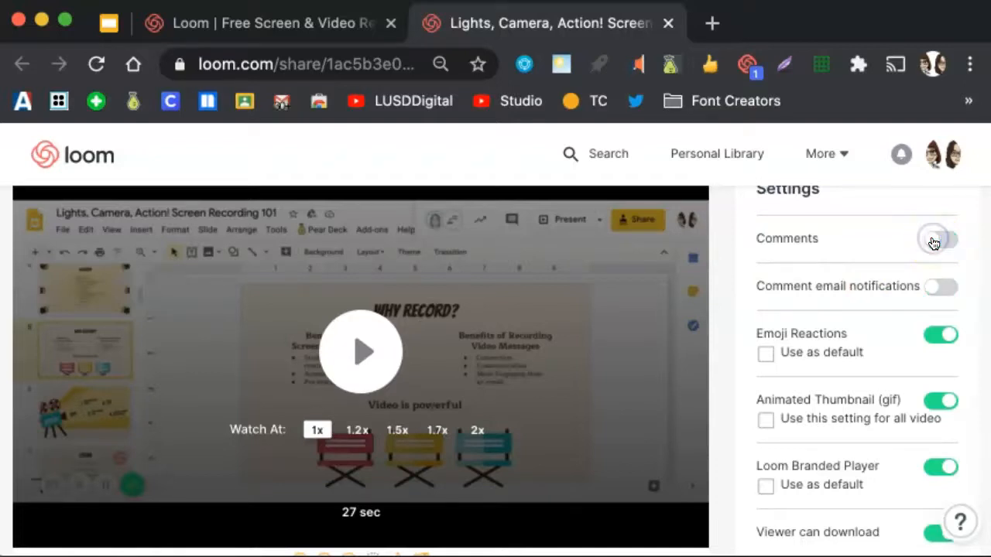
scroll(814, 364, down, 2)
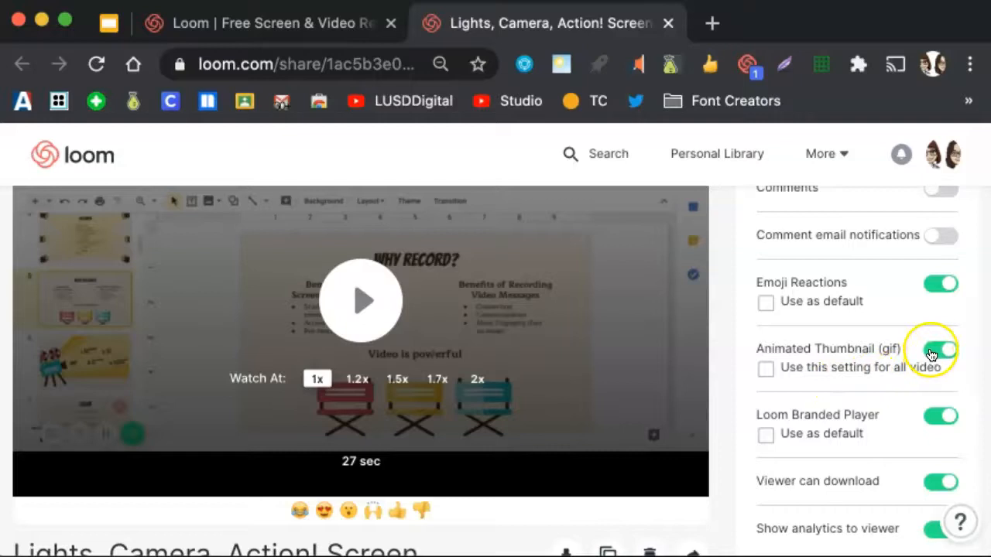
scroll(854, 386, down, 2)
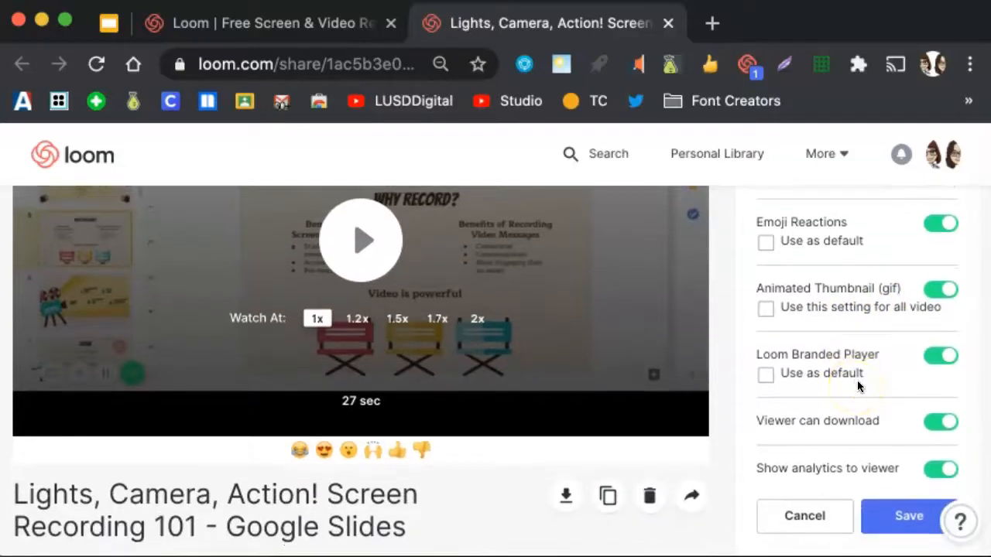
click(937, 357)
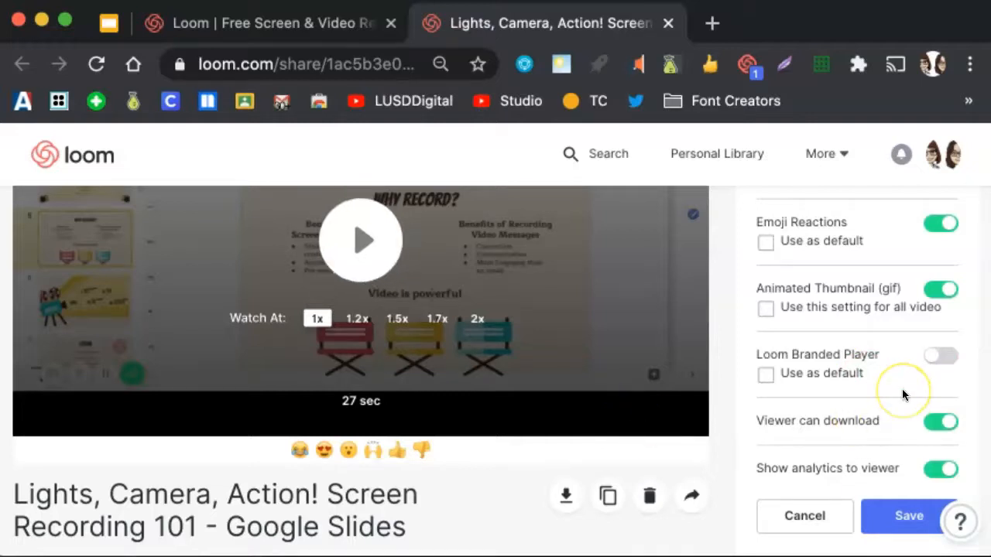
click(937, 426)
scroll(935, 430, down, 1)
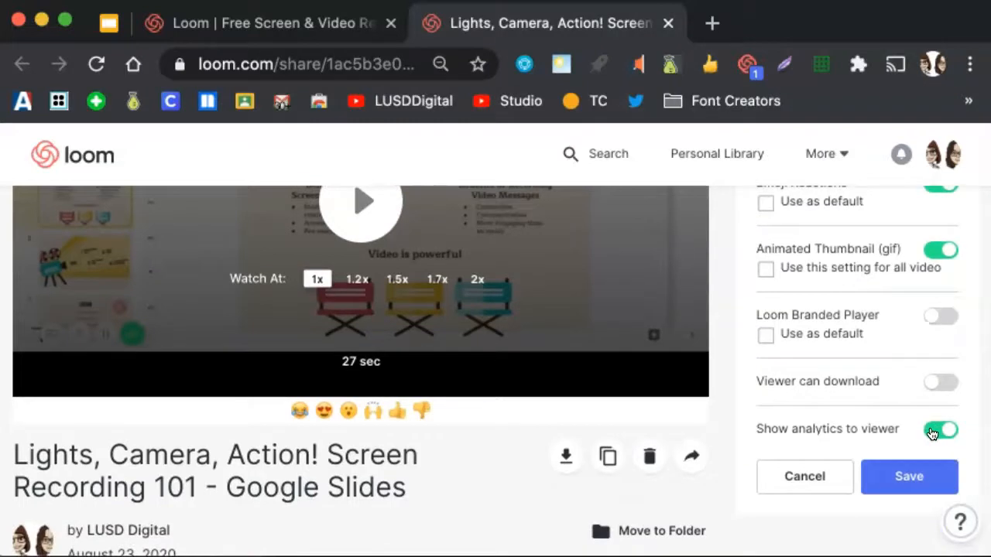
click(933, 432)
click(891, 488)
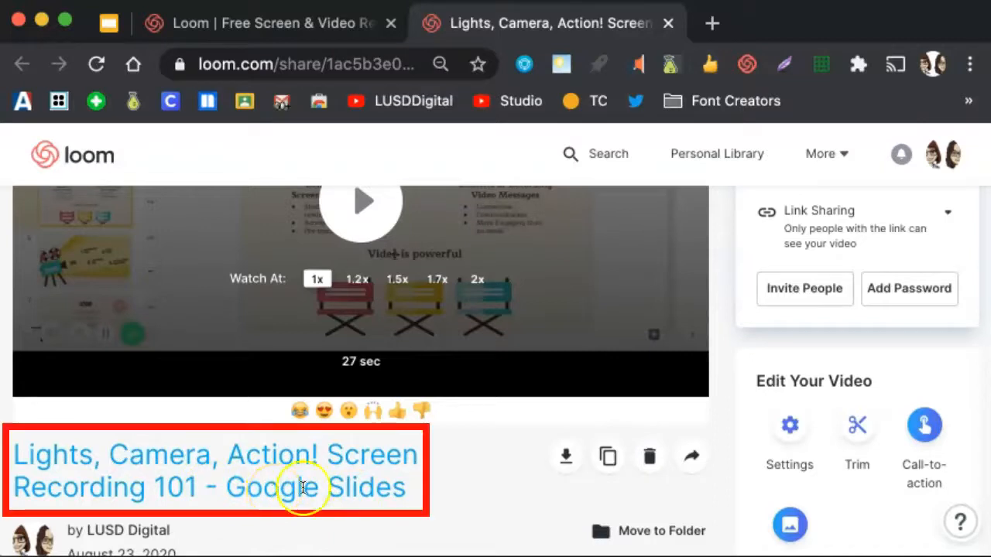
- Replace the video title with 'Title of Recording' and commit it
click(373, 480)
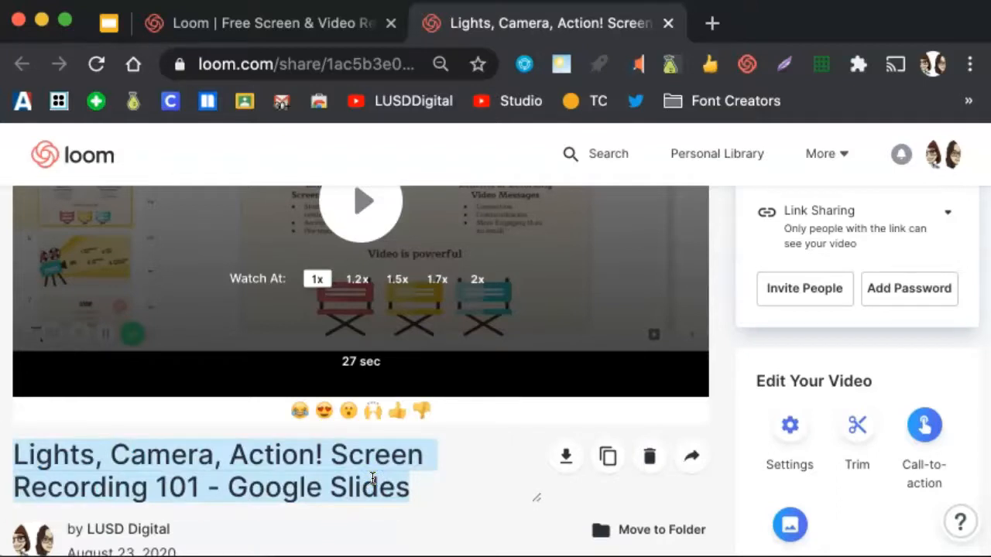
key(BackSpace)
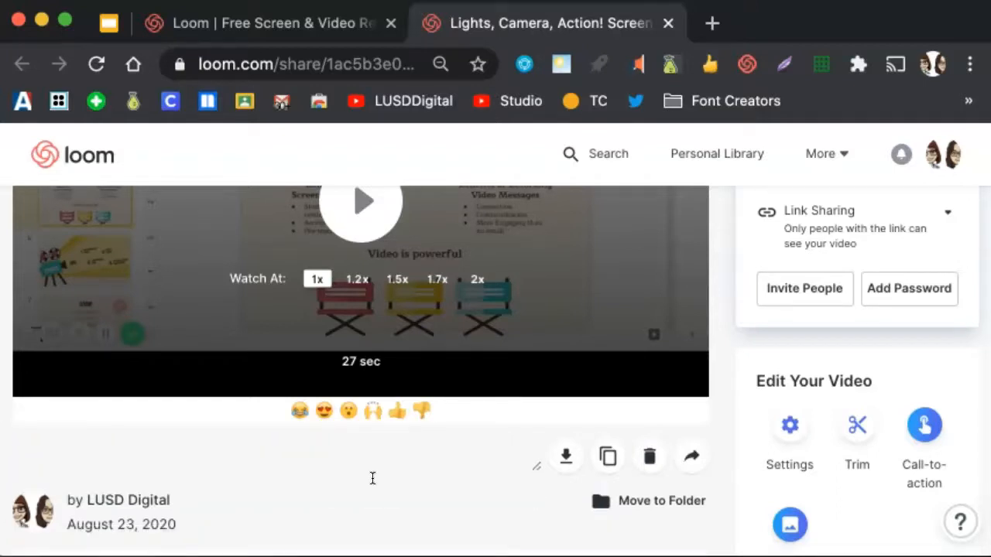
text(Title of Recording)
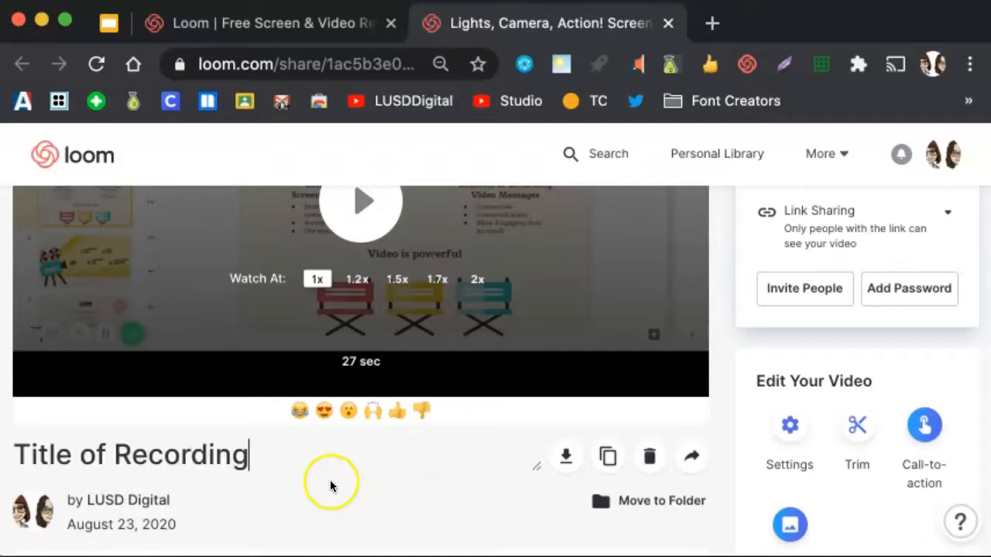
click(323, 508)
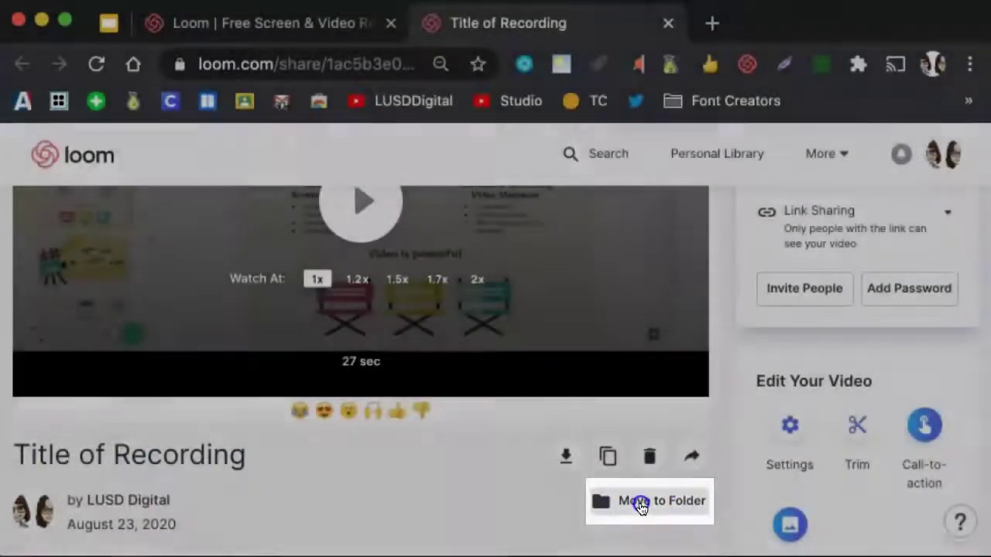
- Create a new destination folder named Unit 1 Chapter 1 from the Move to Folder dialog
click(639, 503)
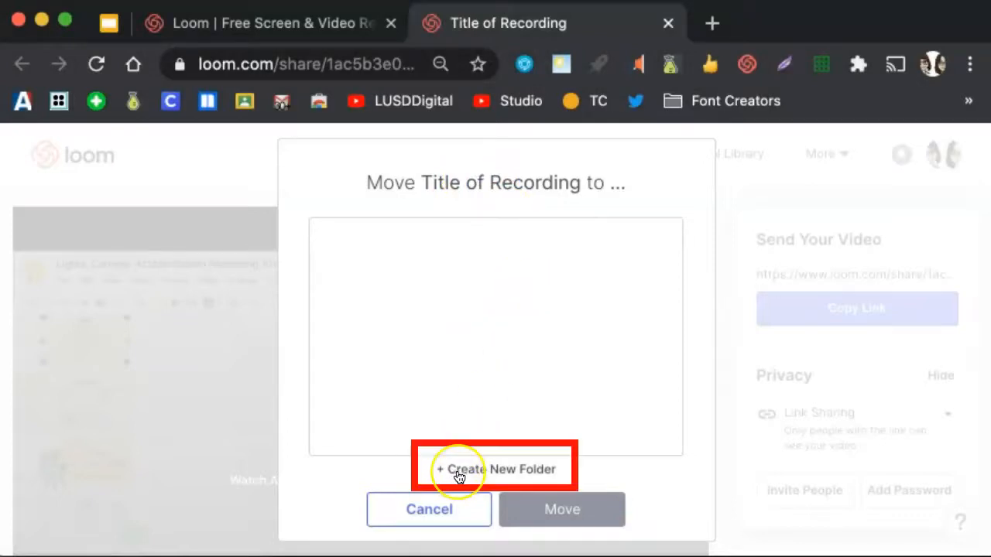
click(459, 477)
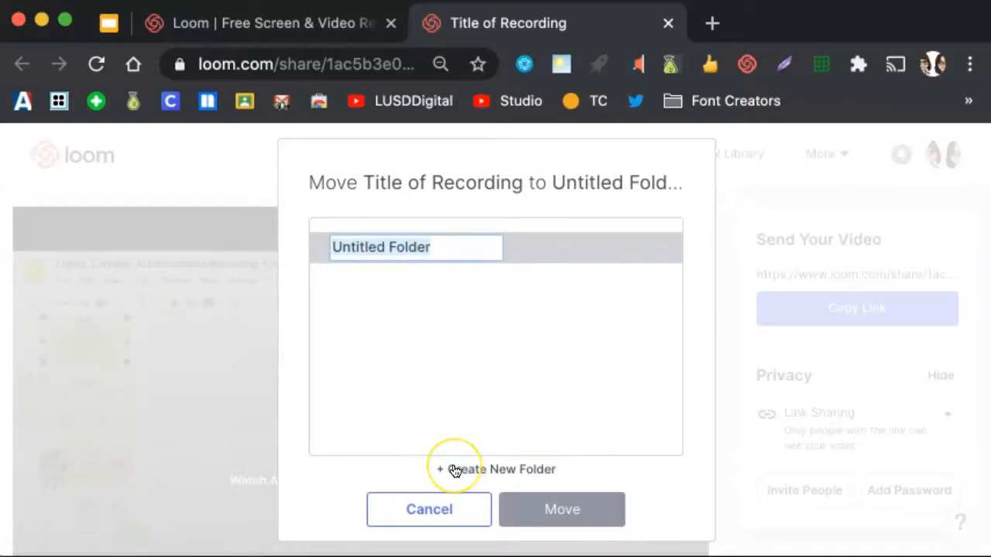
text(Unit 1 Chapter 1)
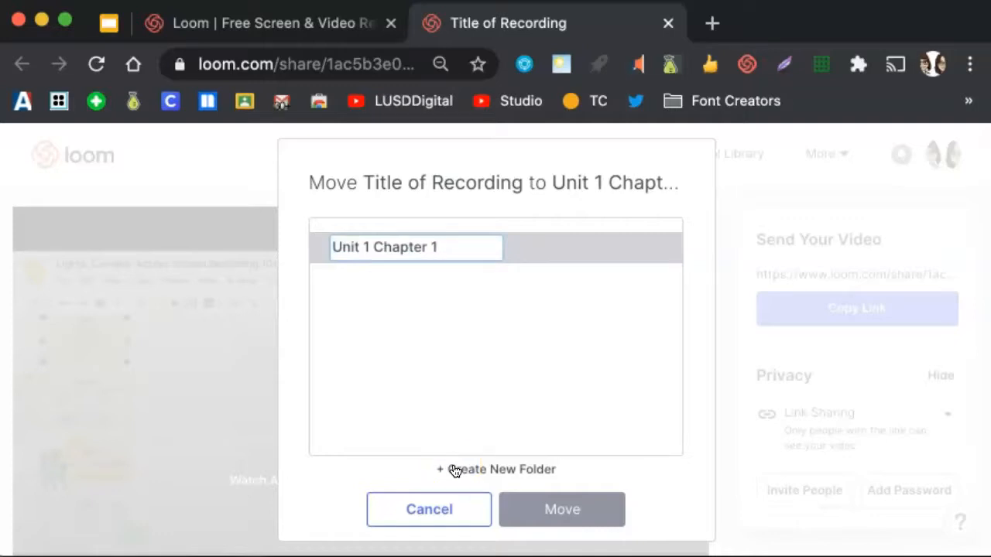
key(Return)
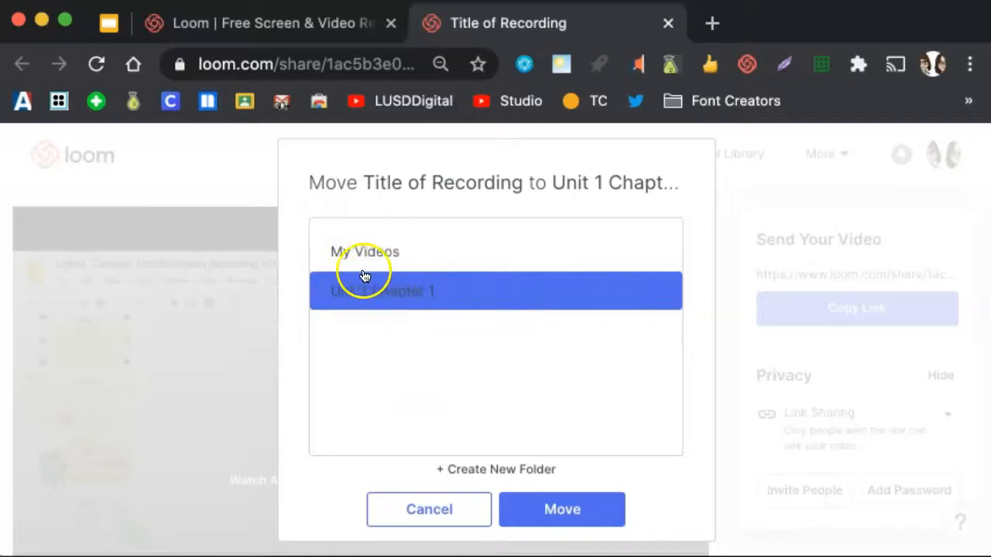
- Select Unit 1 Chapter 1 under My Videos and move the recording into it
click(358, 246)
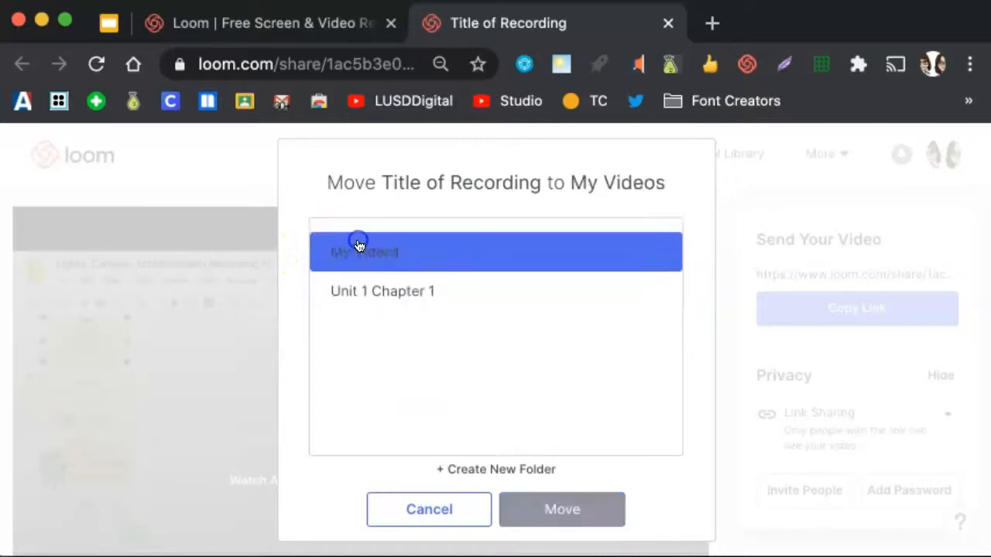
click(353, 301)
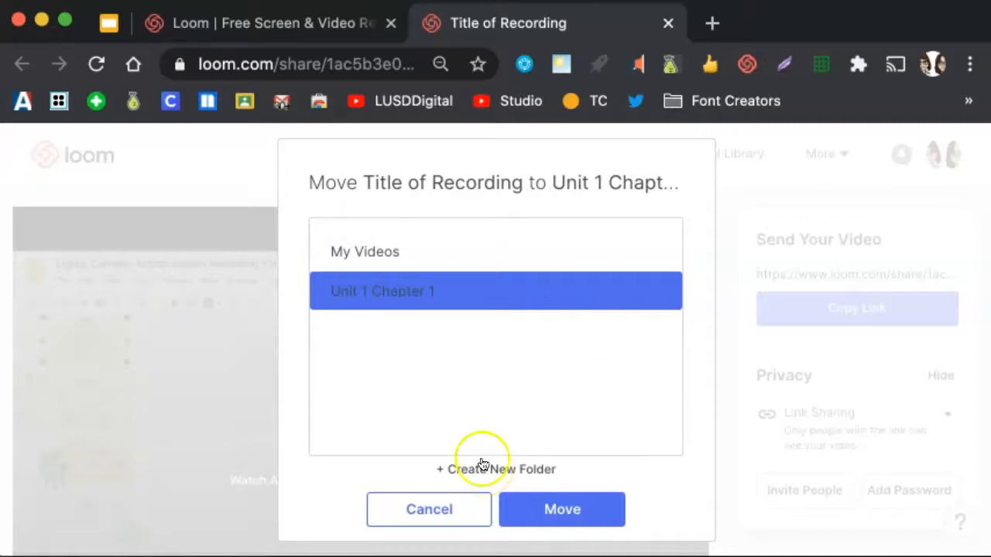
click(548, 518)
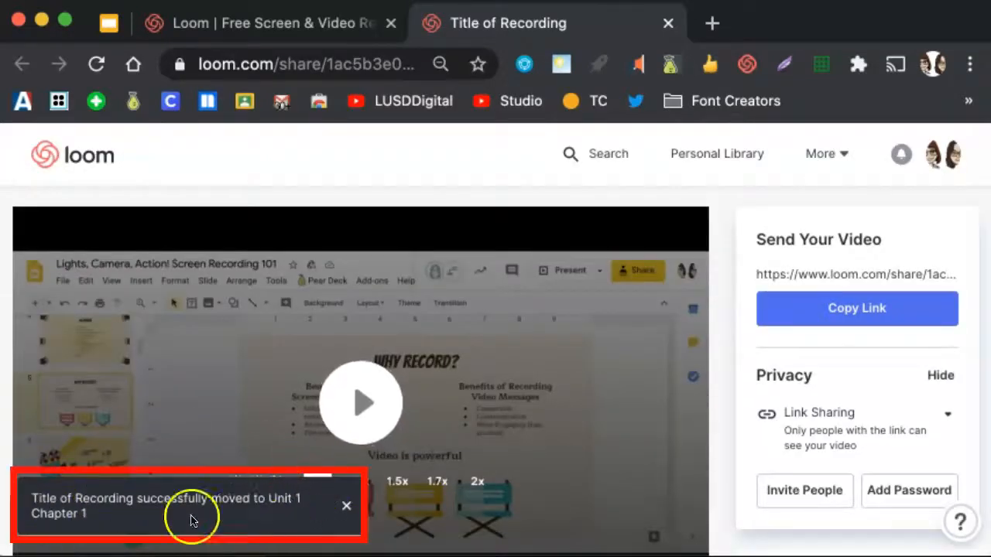
scroll(133, 518, down, 3)
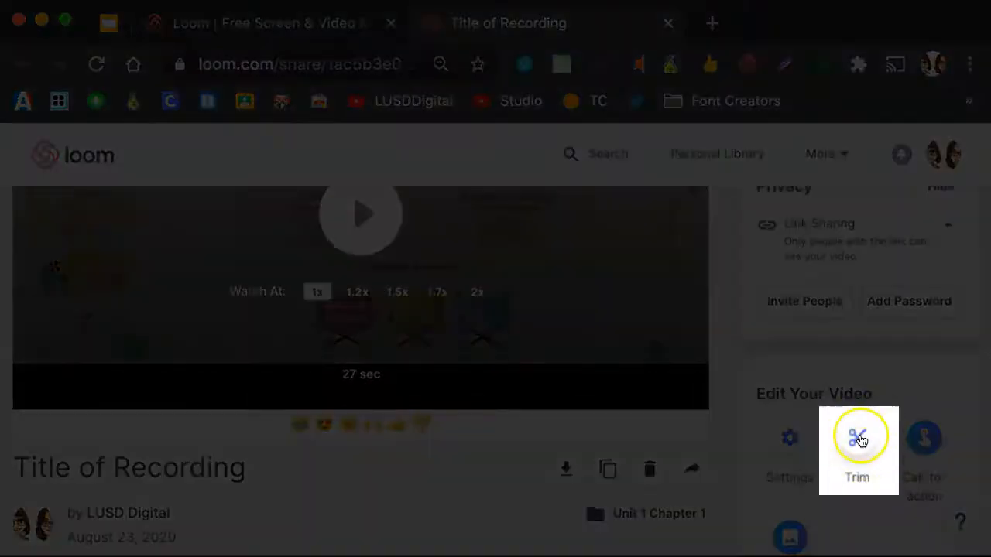
- Cut the marked 0:11.0–0:12.5 section out of the recording in the trim editor
click(858, 438)
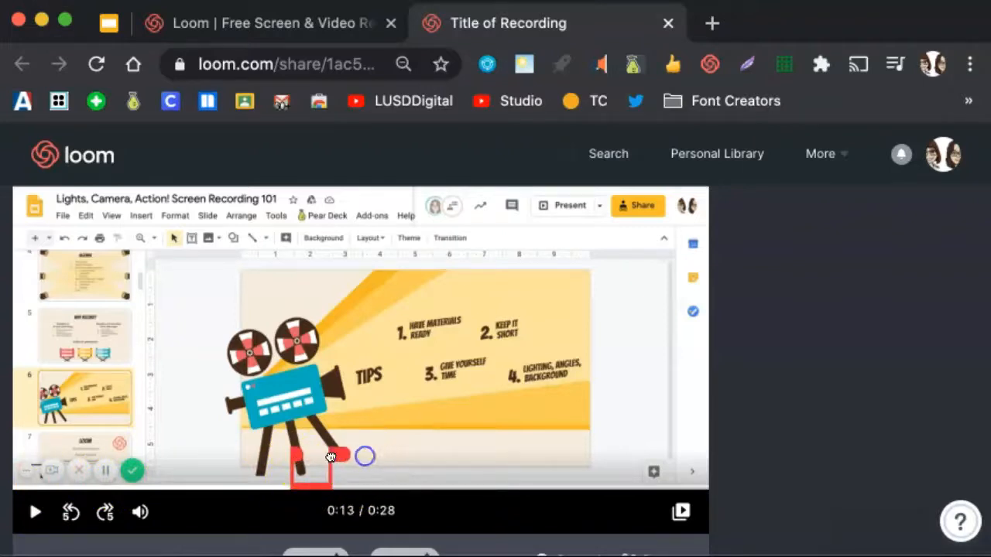
scroll(330, 457, down, 1)
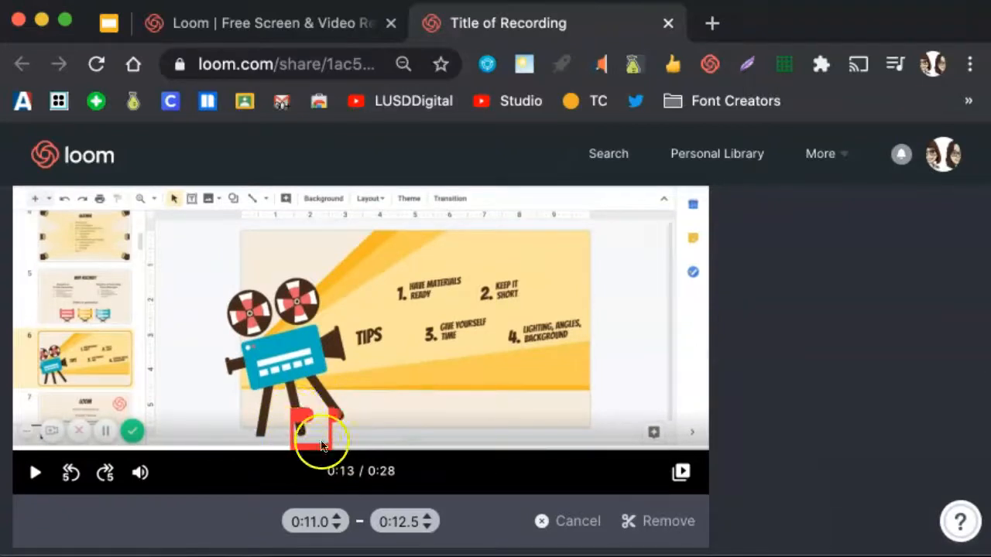
click(666, 530)
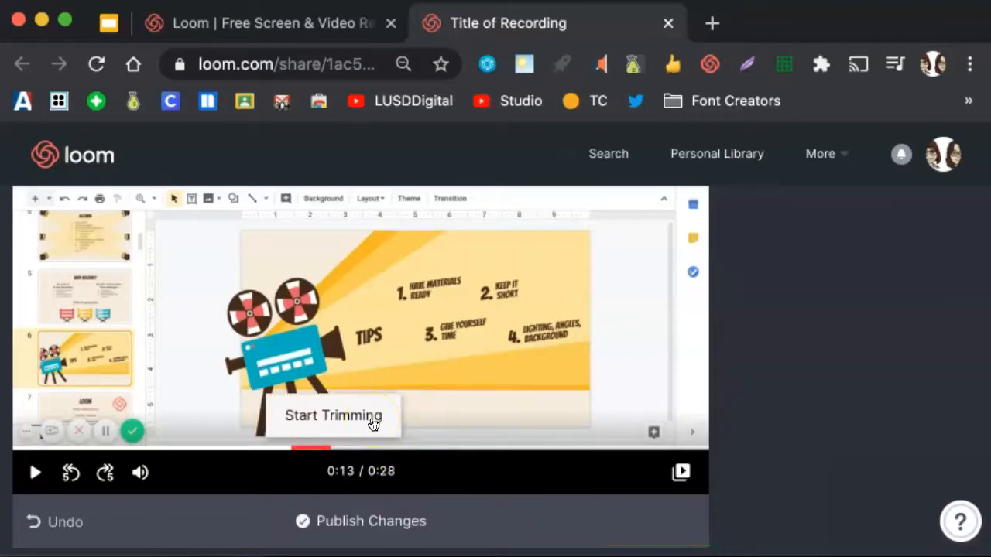
- Try cutting the video's last second, undo that cut, then publish the trimmed 26-second video
click(372, 422)
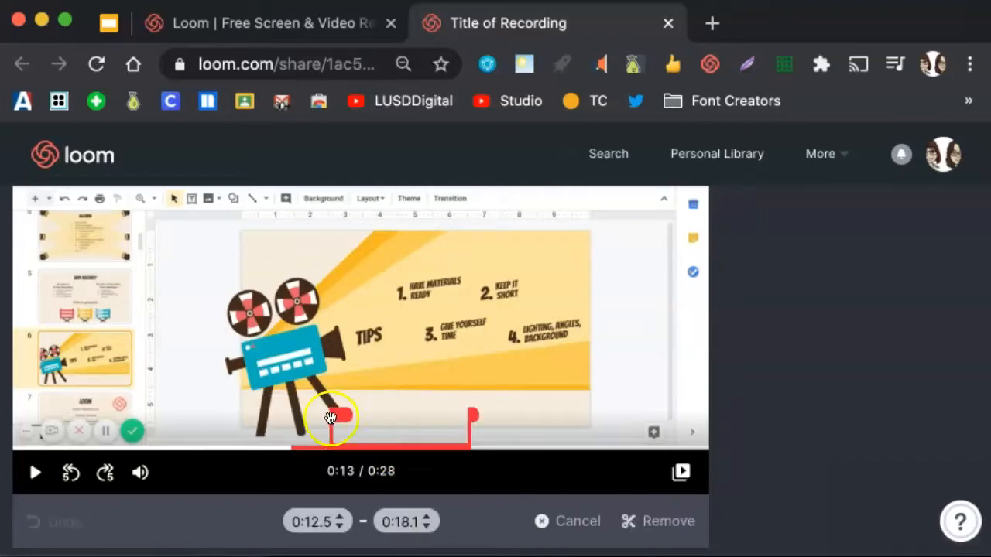
drag(330, 418, 697, 418)
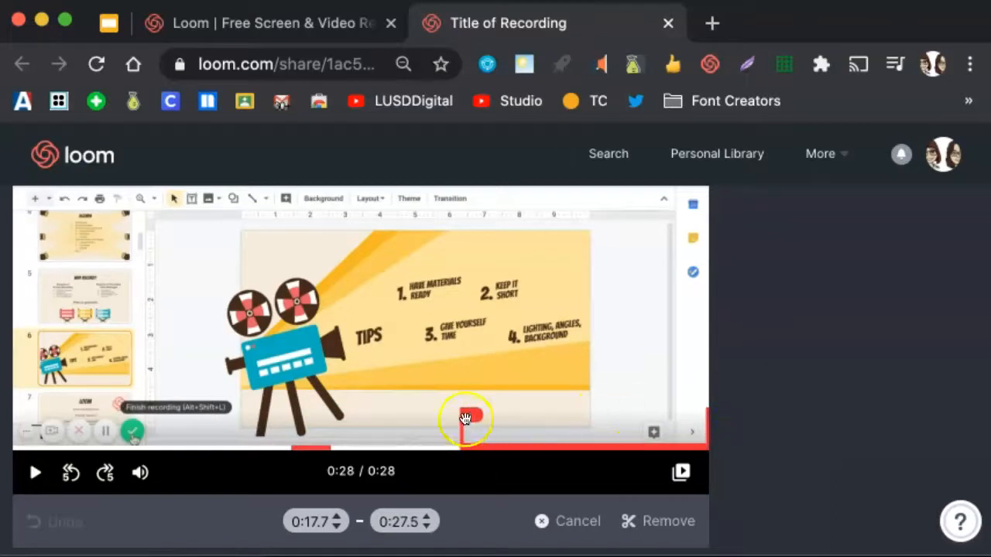
drag(465, 419, 677, 418)
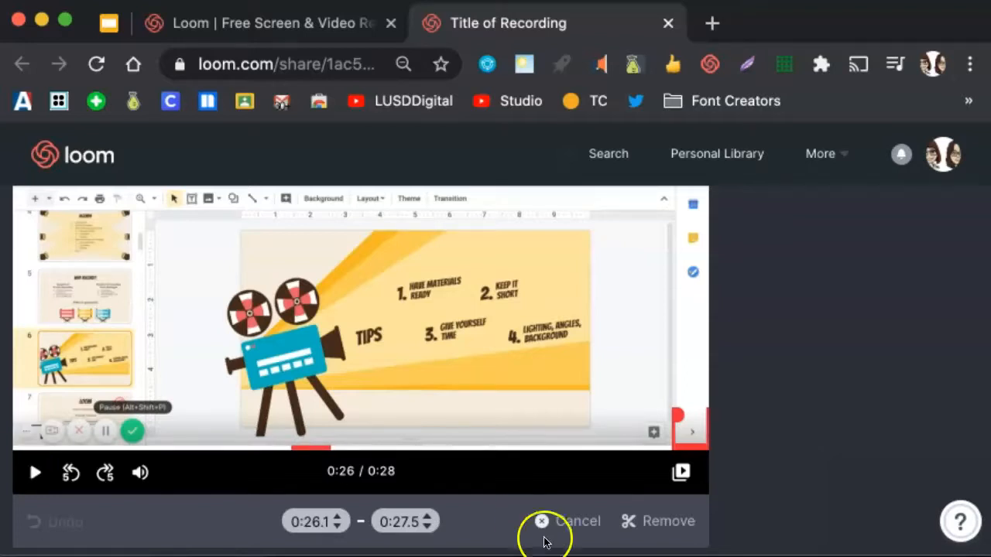
click(644, 526)
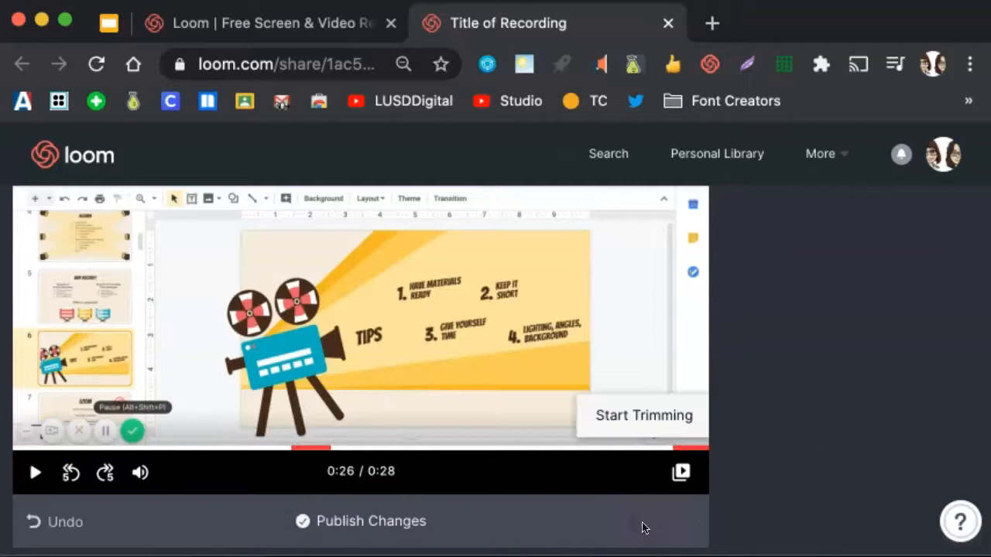
scroll(460, 500, down, 1)
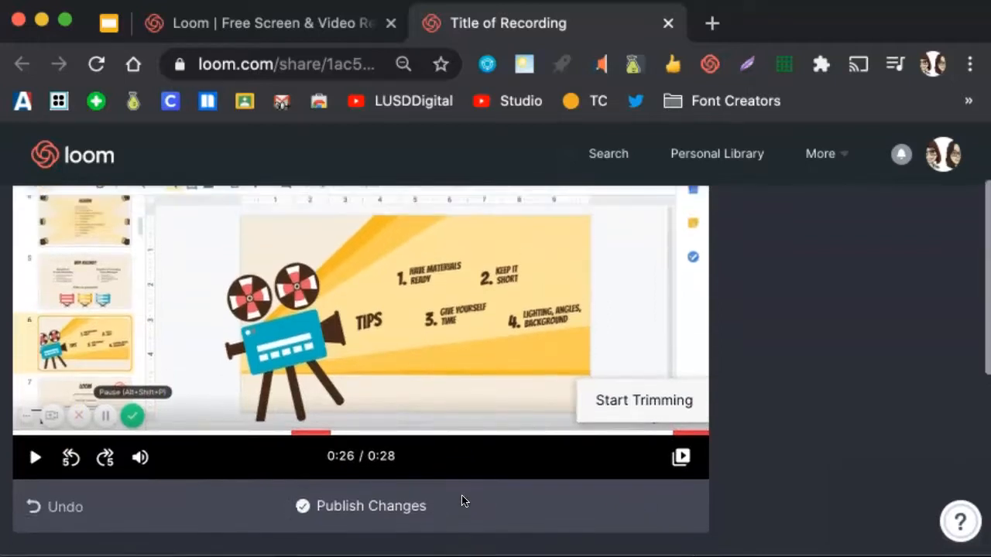
click(49, 513)
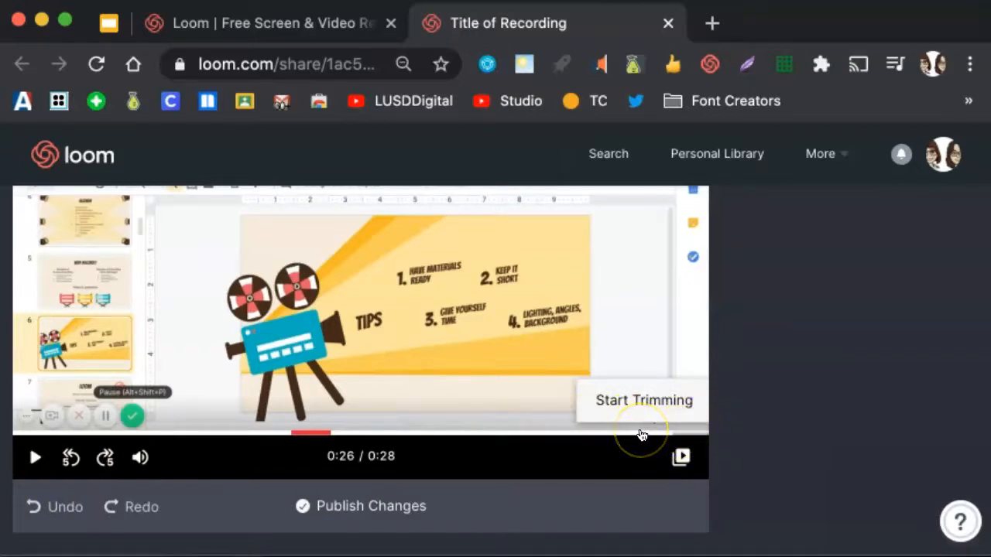
scroll(609, 483, down, 1)
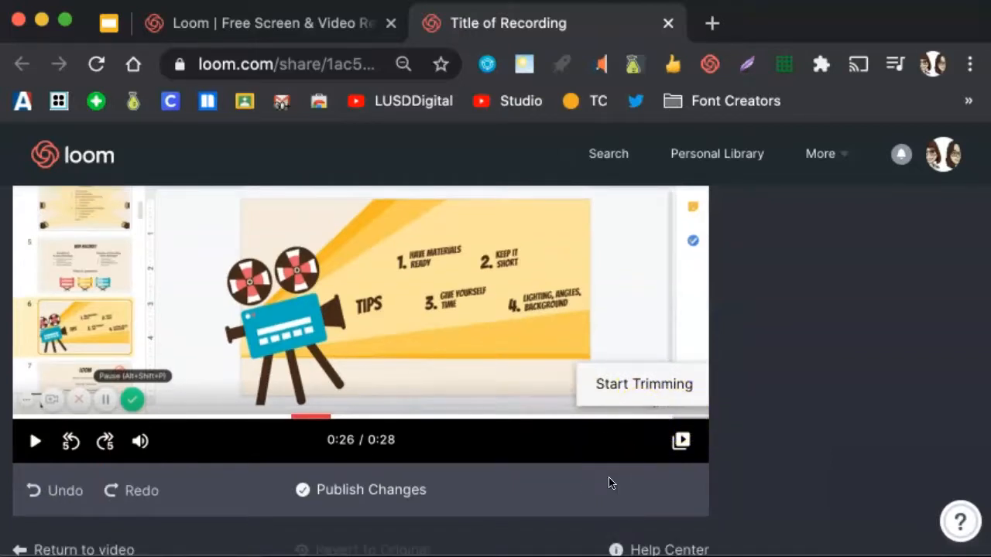
click(372, 493)
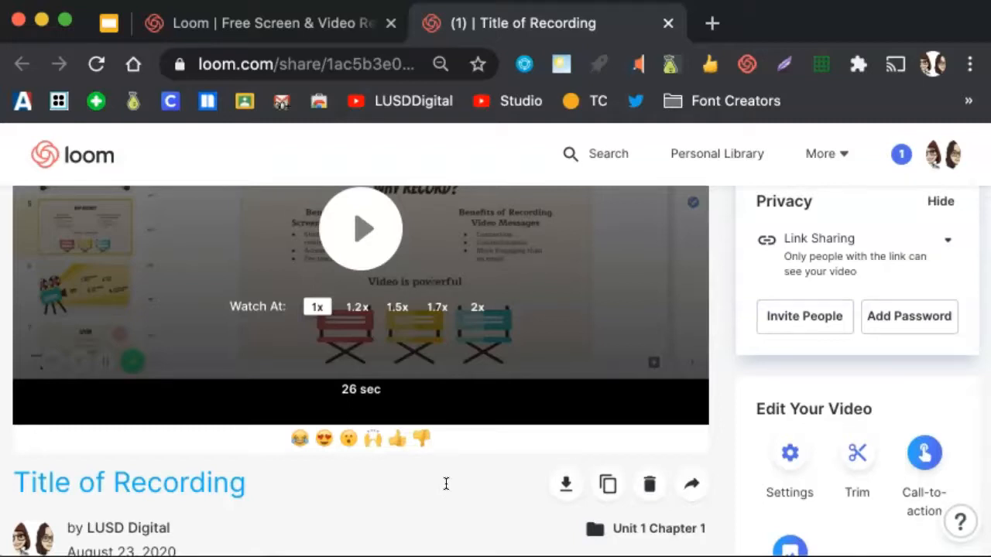
- Reopen trimming and re-cut the section starting near 0:11 with an adjusted start point
click(858, 455)
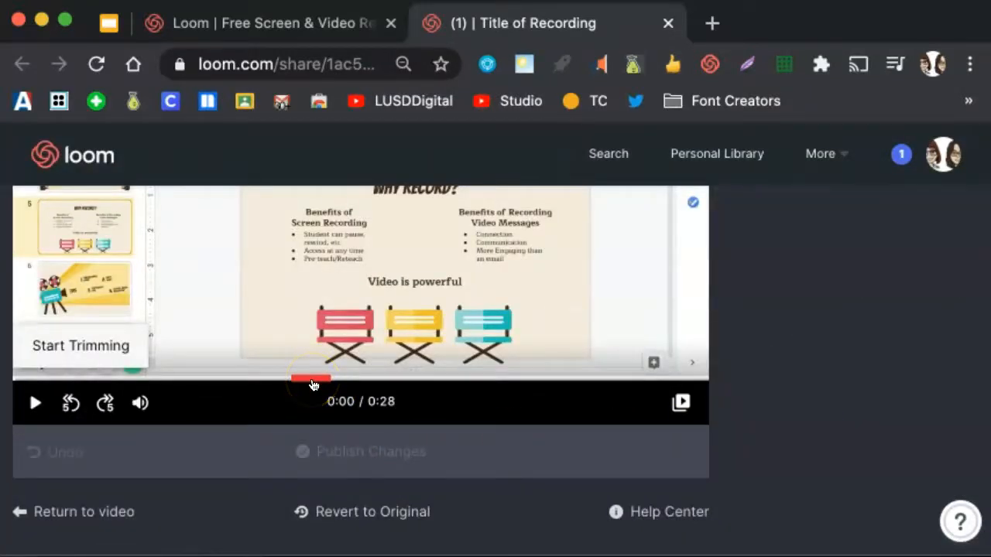
click(314, 381)
click(308, 351)
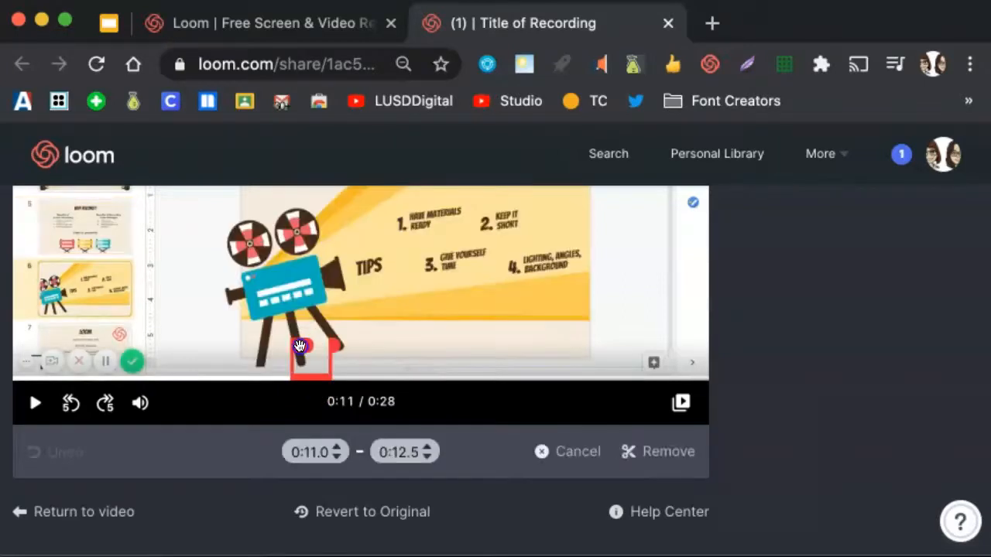
drag(301, 346, 297, 348)
click(657, 456)
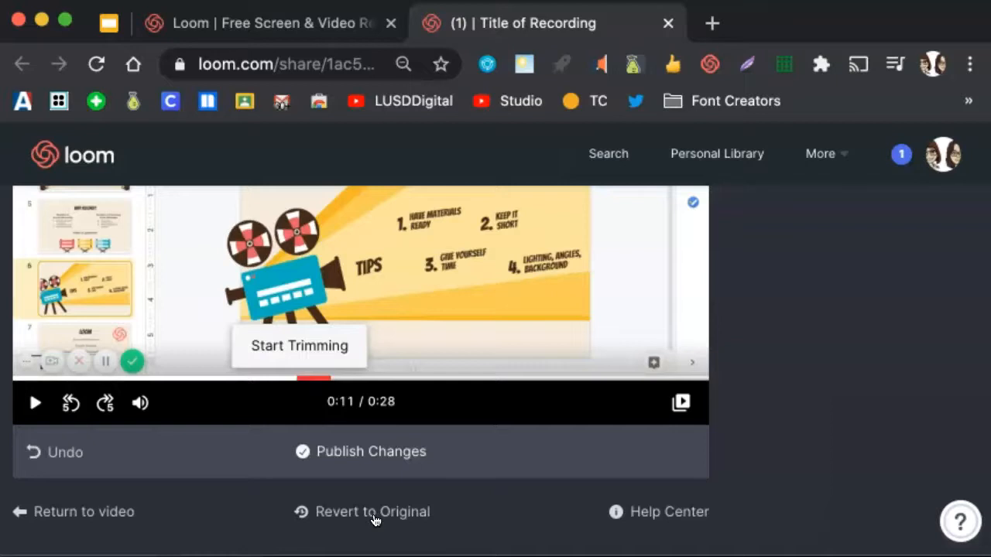
- Revert to the original 27-second video, confirming deletion of all edits
click(373, 511)
click(693, 197)
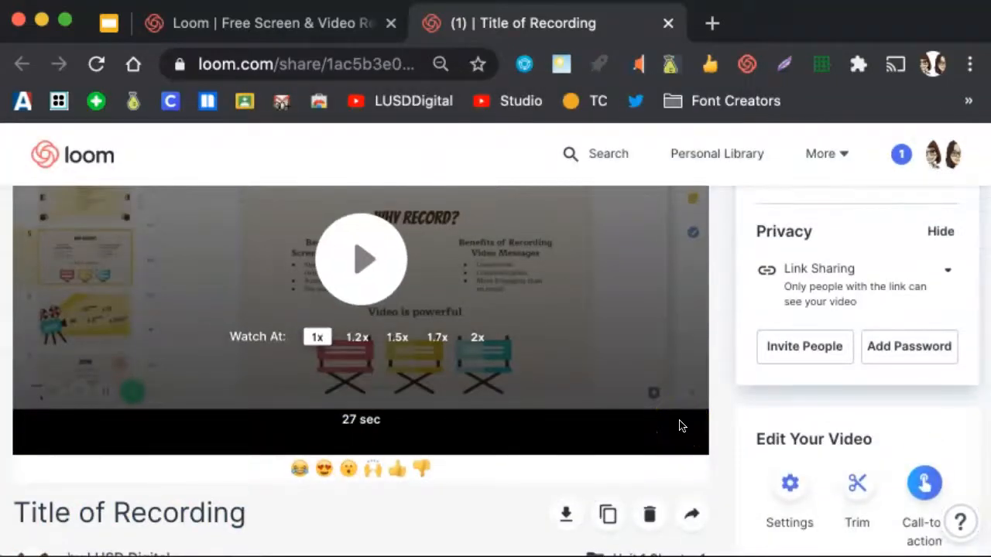
scroll(679, 426, up, 2)
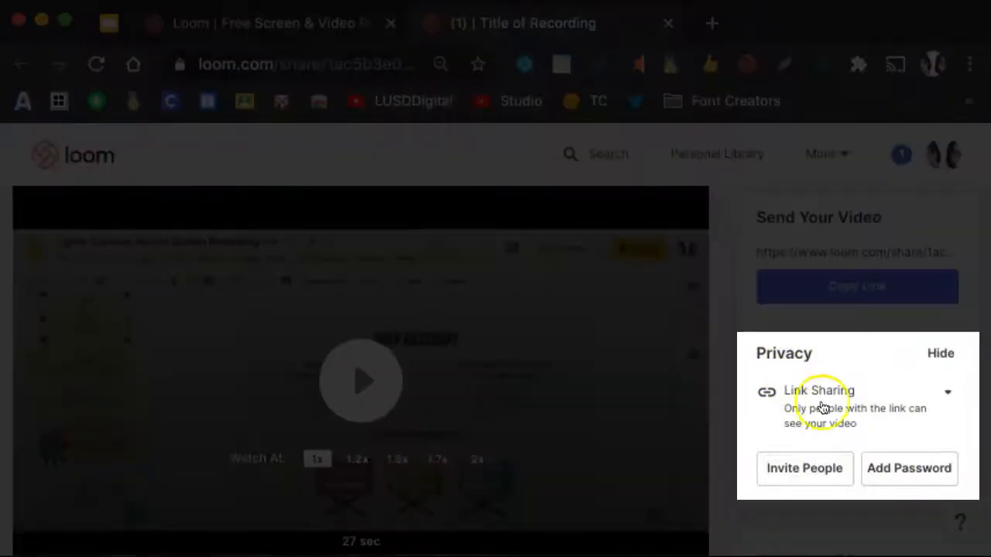
- Keep privacy on Link Sharing and copy the video's share link
click(950, 394)
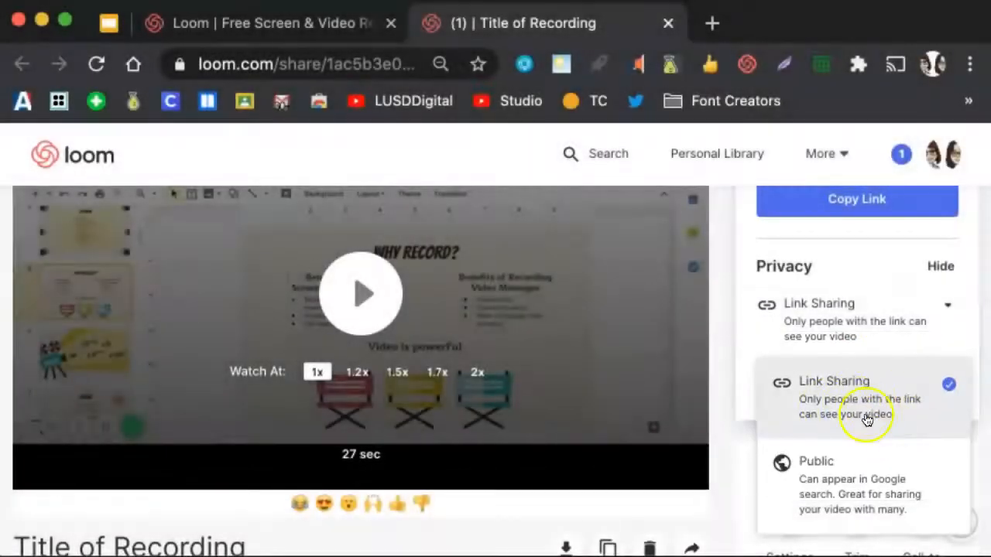
click(885, 327)
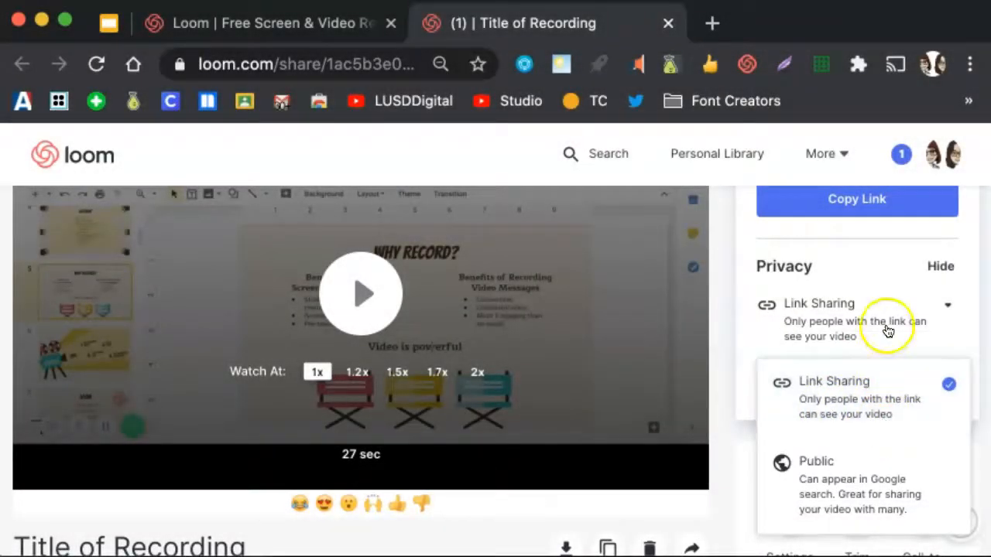
scroll(885, 327, up, 2)
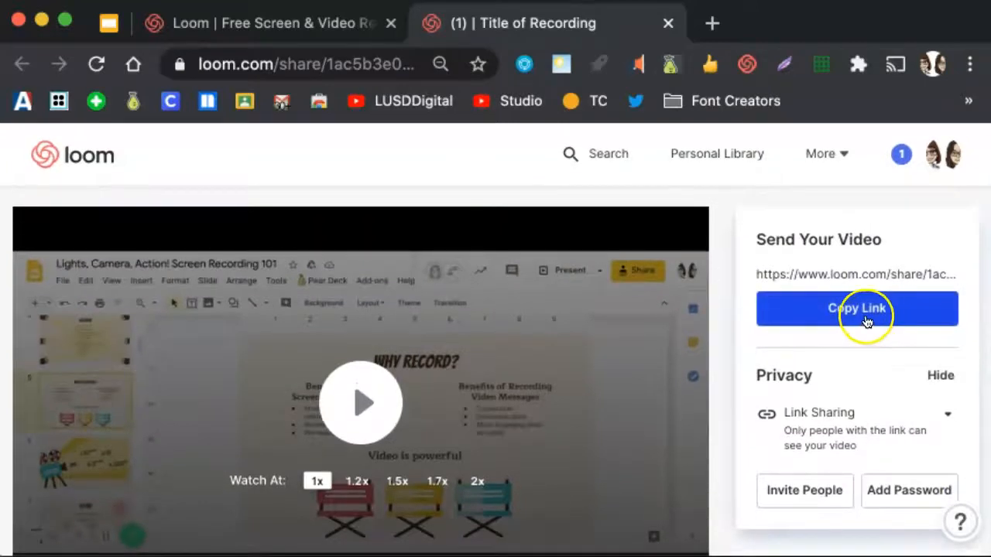
click(866, 313)
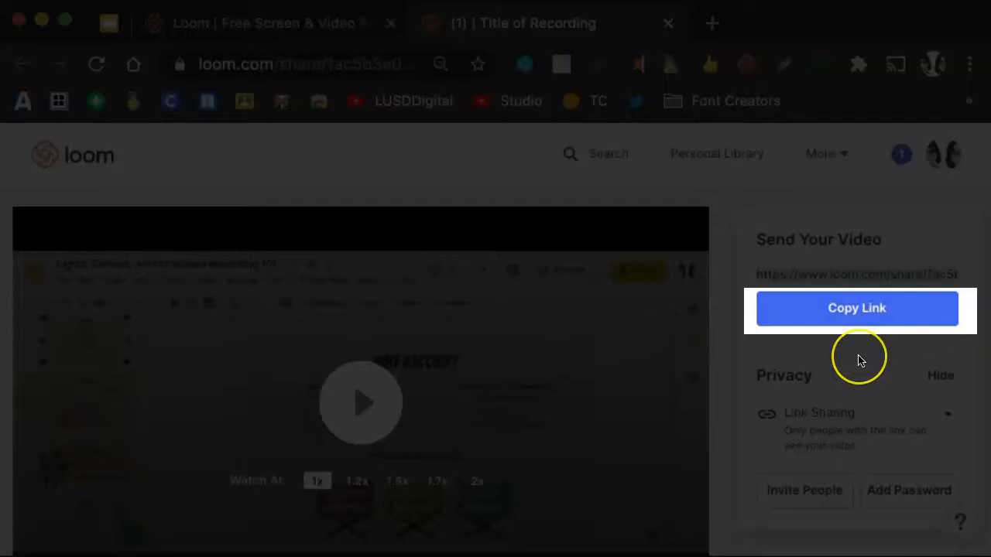
scroll(858, 356, down, 1)
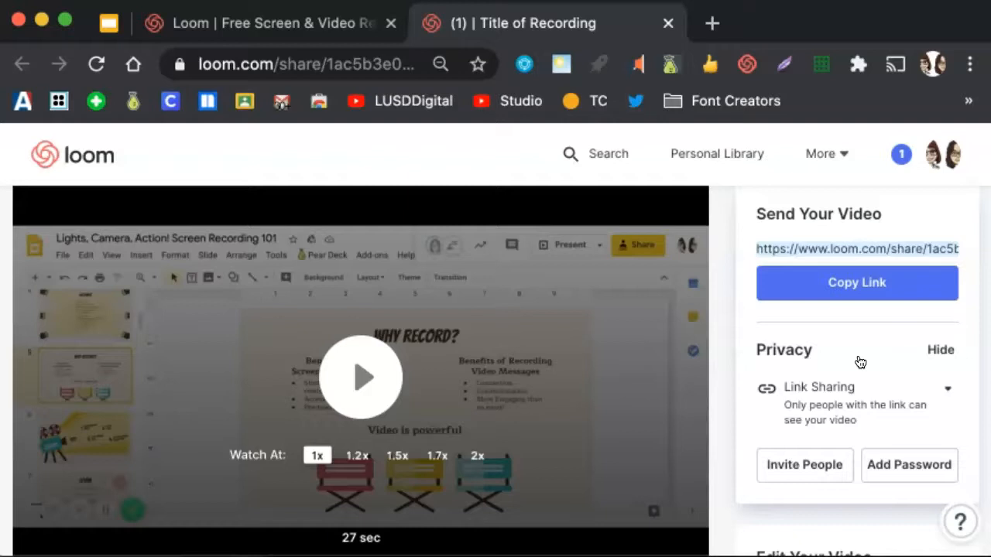
scroll(859, 362, down, 1)
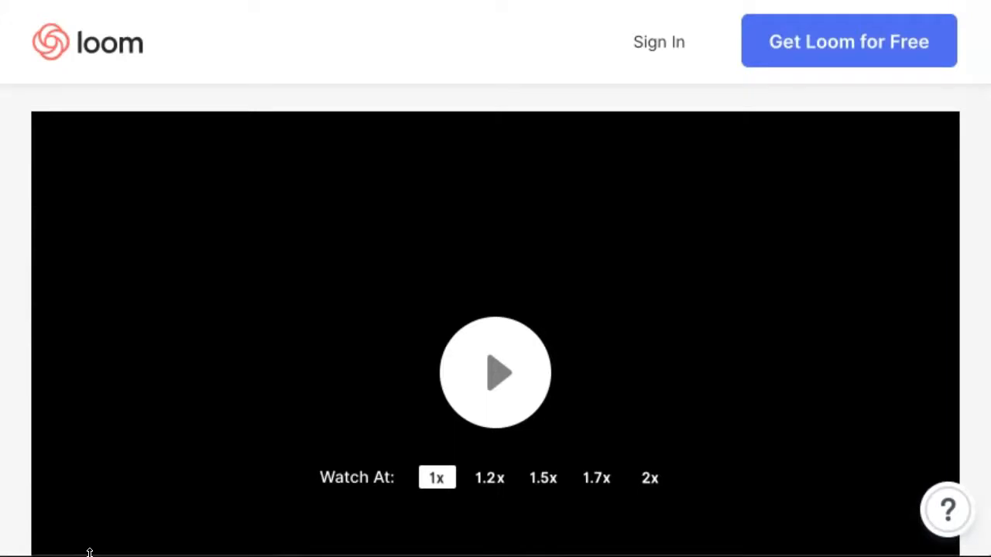
scroll(186, 506, down, 4)
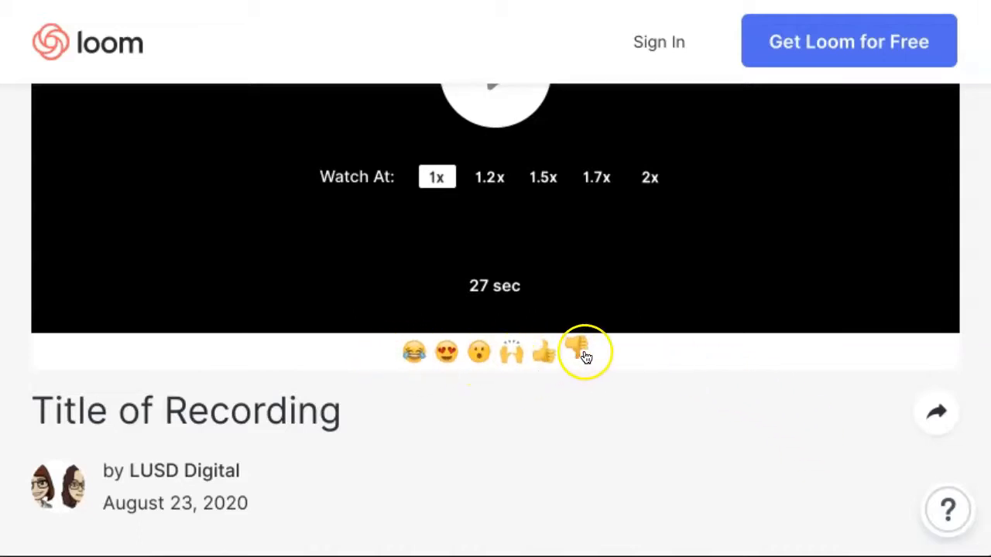
scroll(383, 360, up, 3)
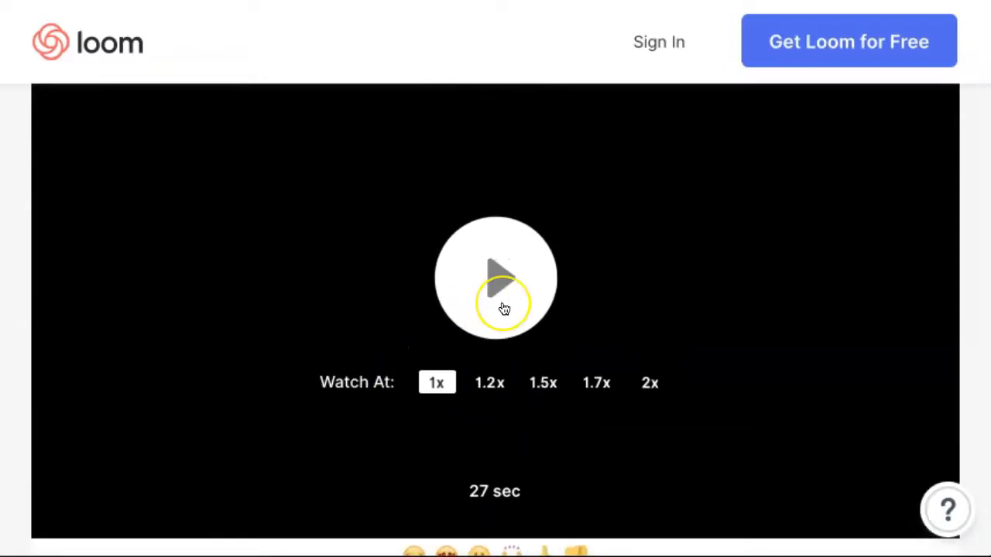
- Play the shared video as a viewer and submit a 😂 reaction with a name
click(502, 306)
scroll(412, 337, down, 1)
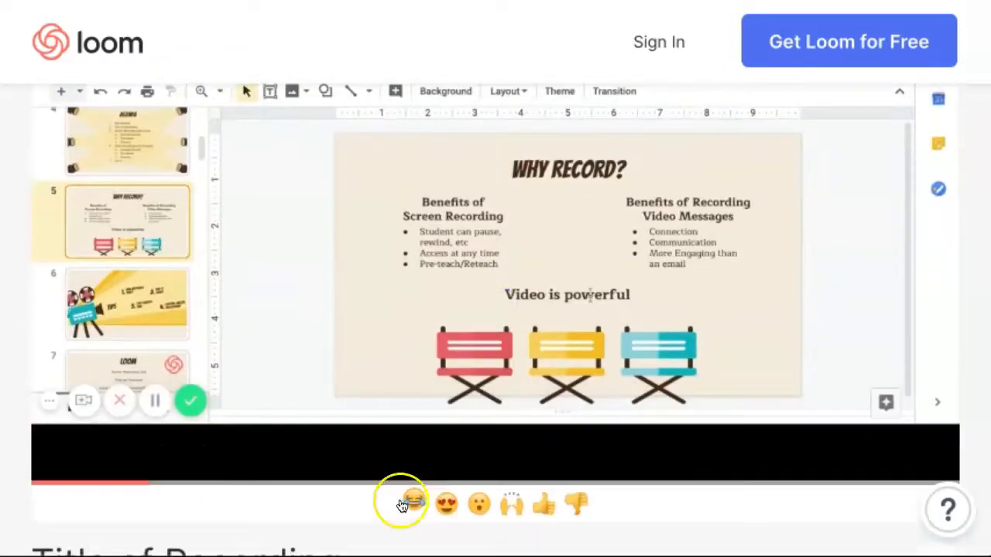
click(412, 504)
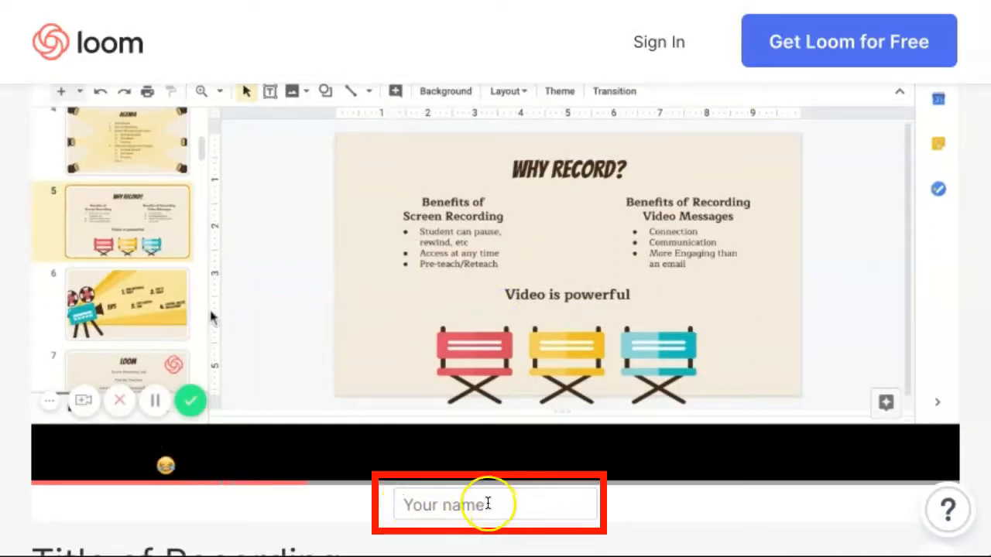
text(Cbachel)
key(Return)
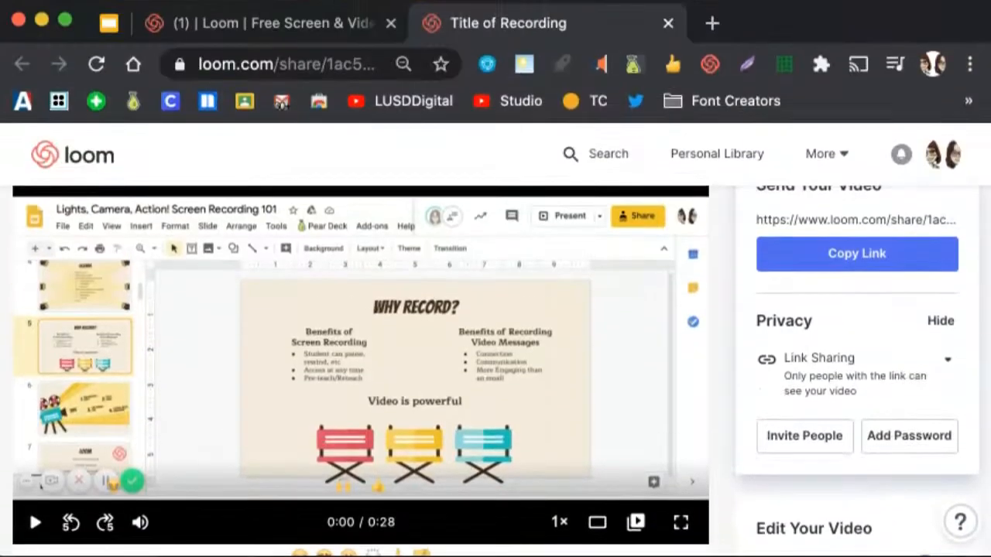
scroll(162, 517, down, 3)
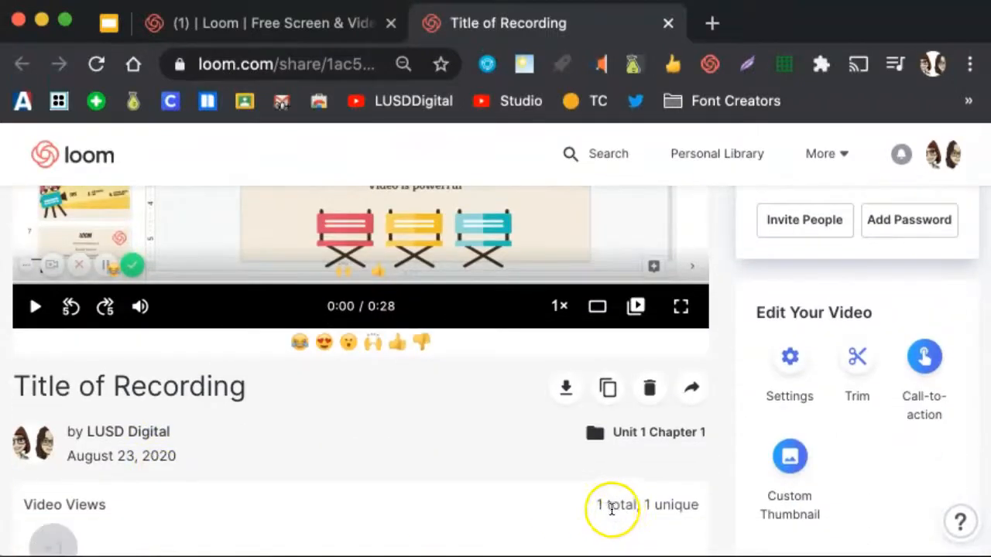
scroll(601, 505, up, 1)
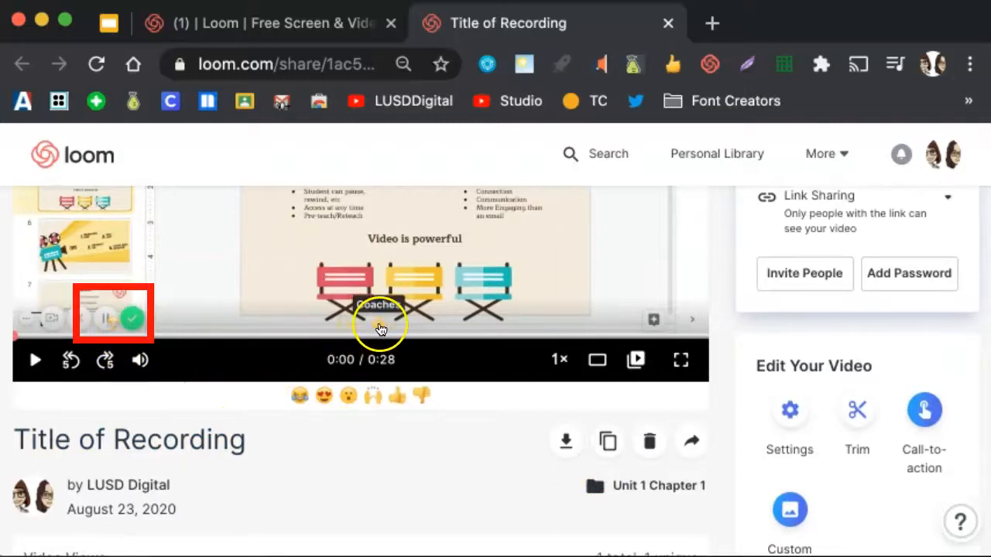
scroll(353, 329, up, 3)
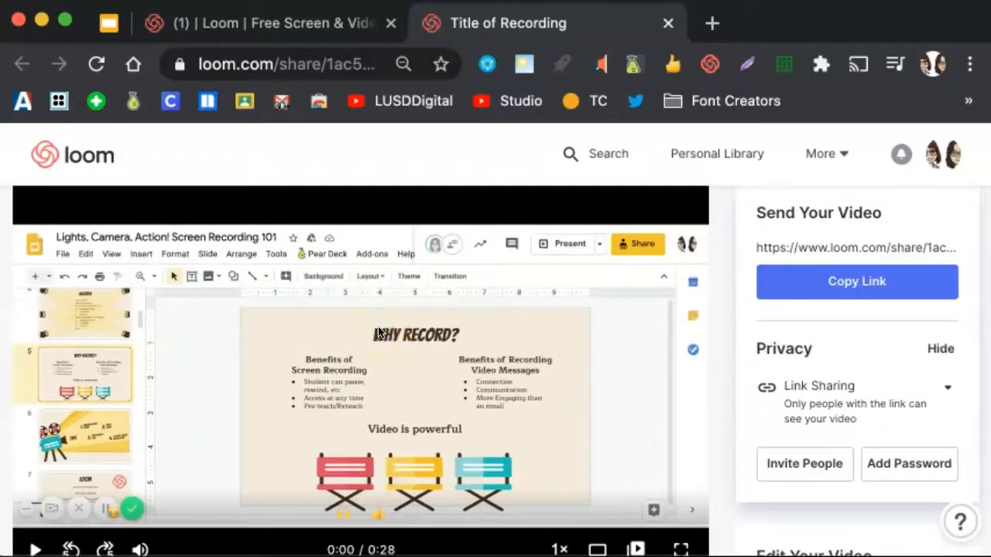